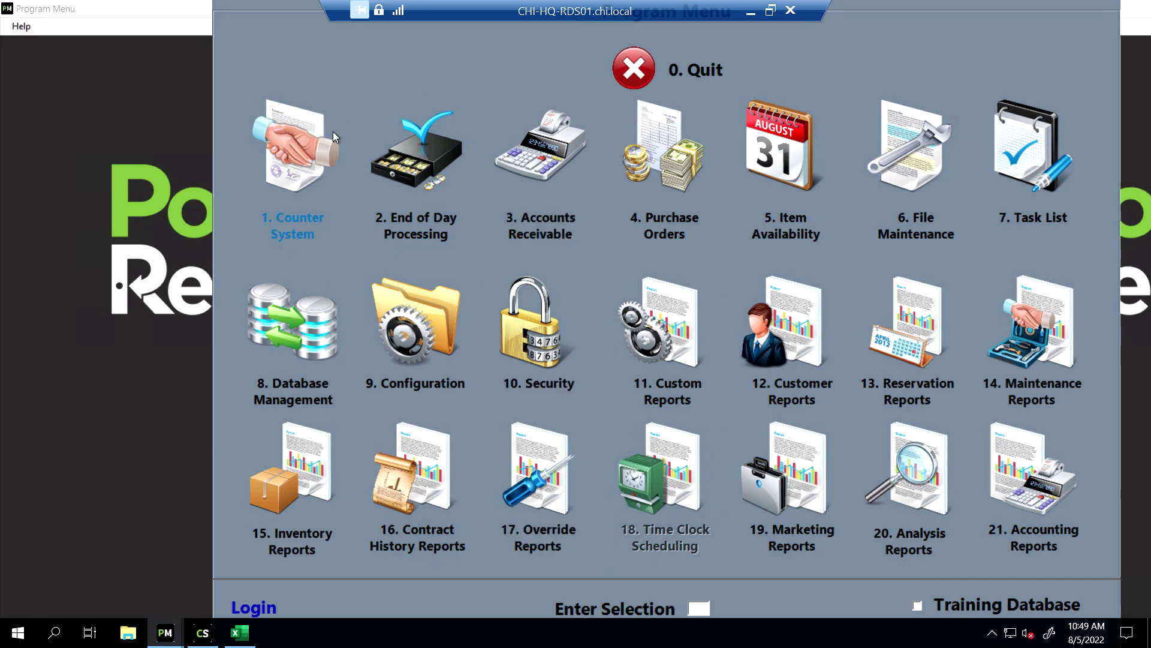
# Log into the Counter System with your operator ID
pyautogui.click(300, 217)
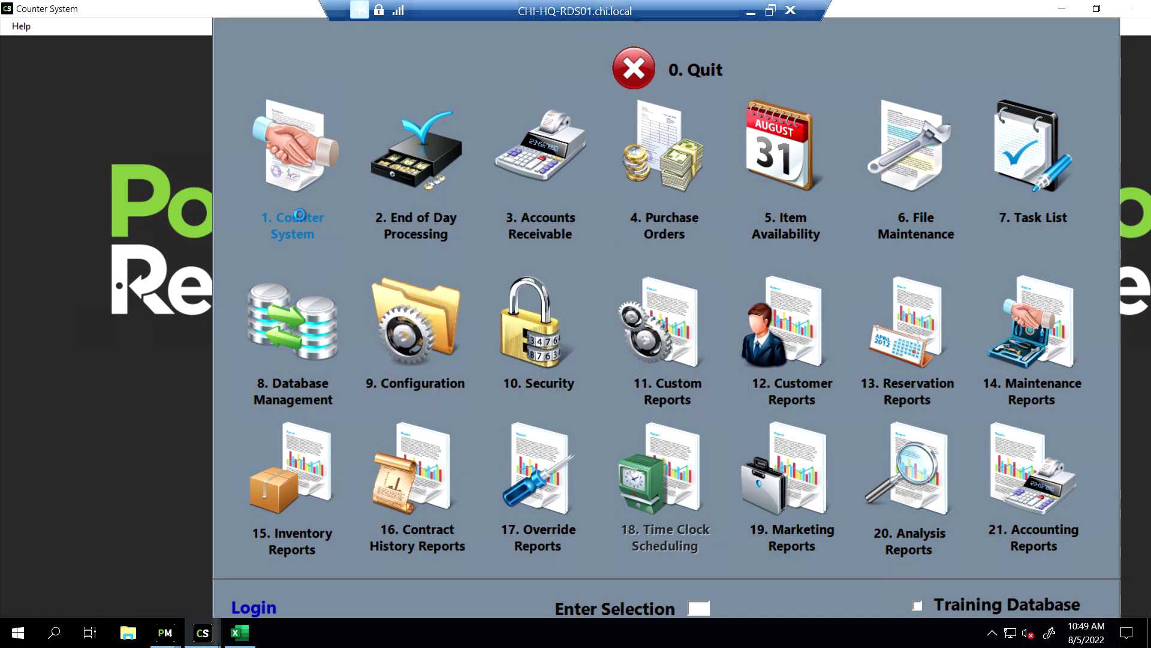
pyautogui.write('****')
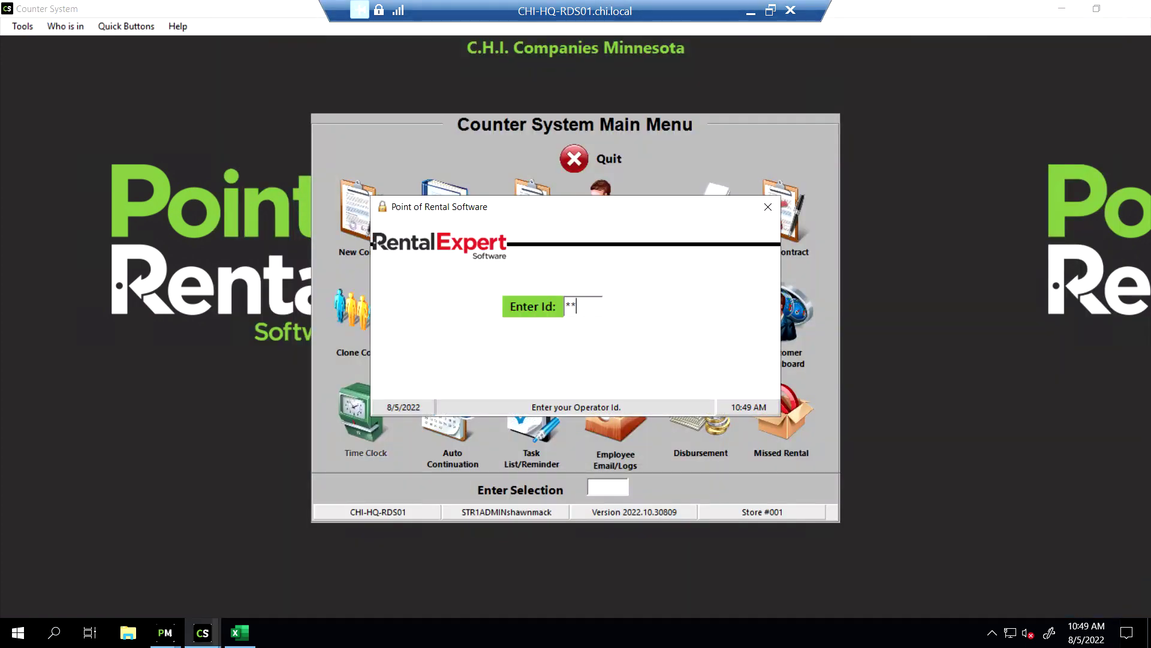
pyautogui.press('Return')
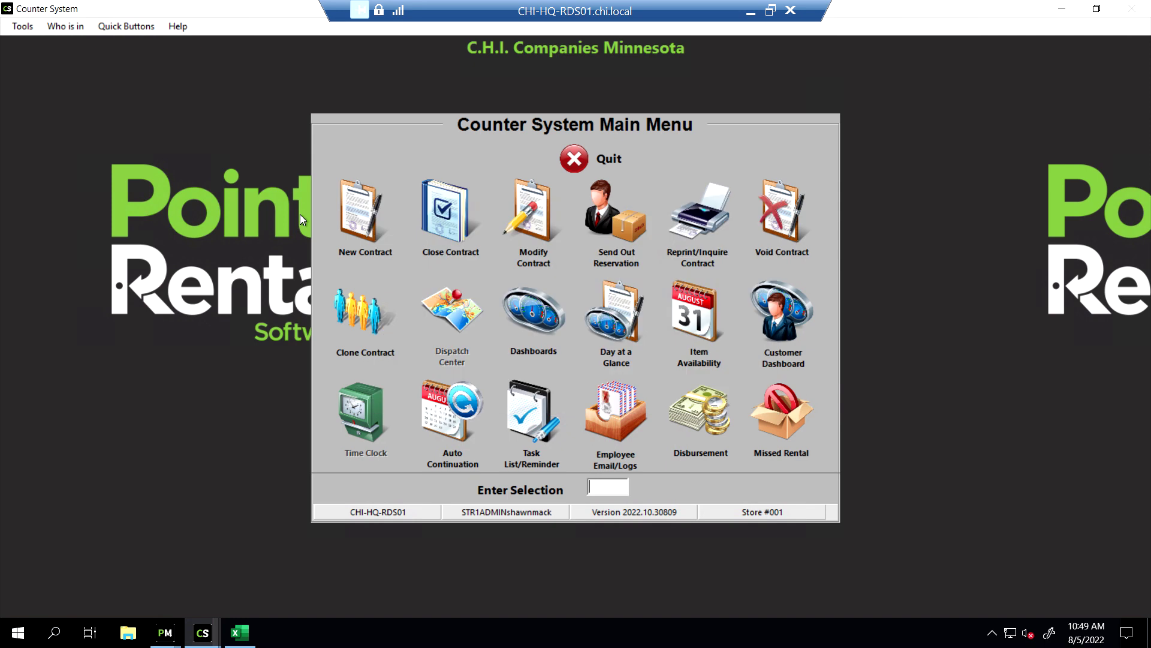
pyautogui.click(618, 330)
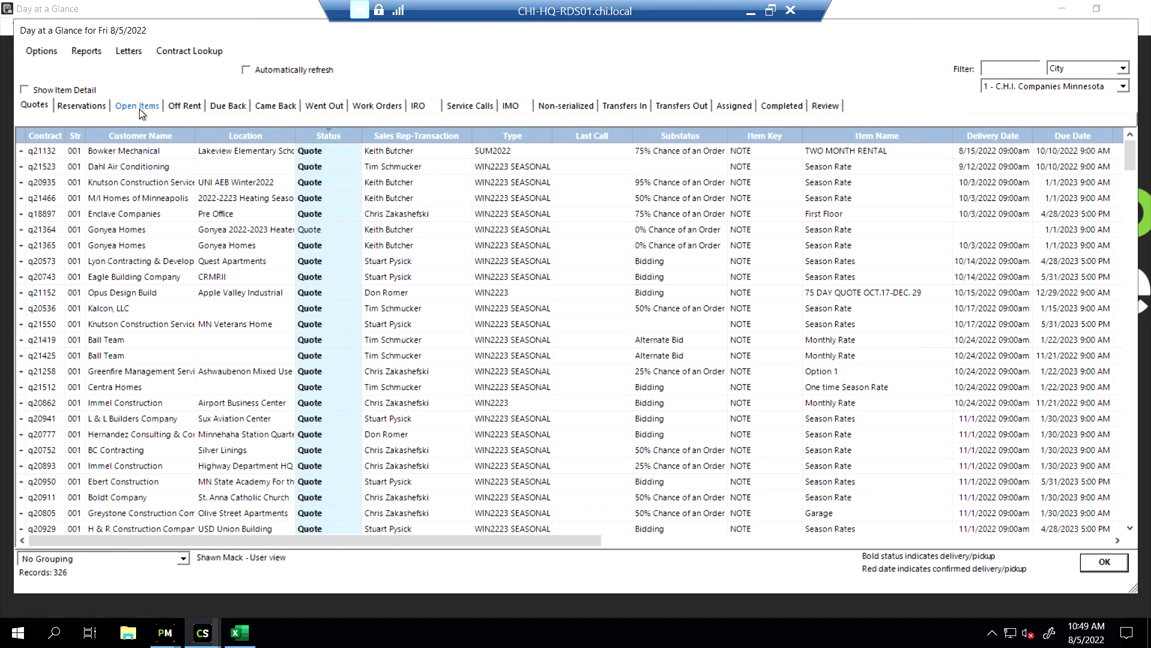
pyautogui.click(139, 109)
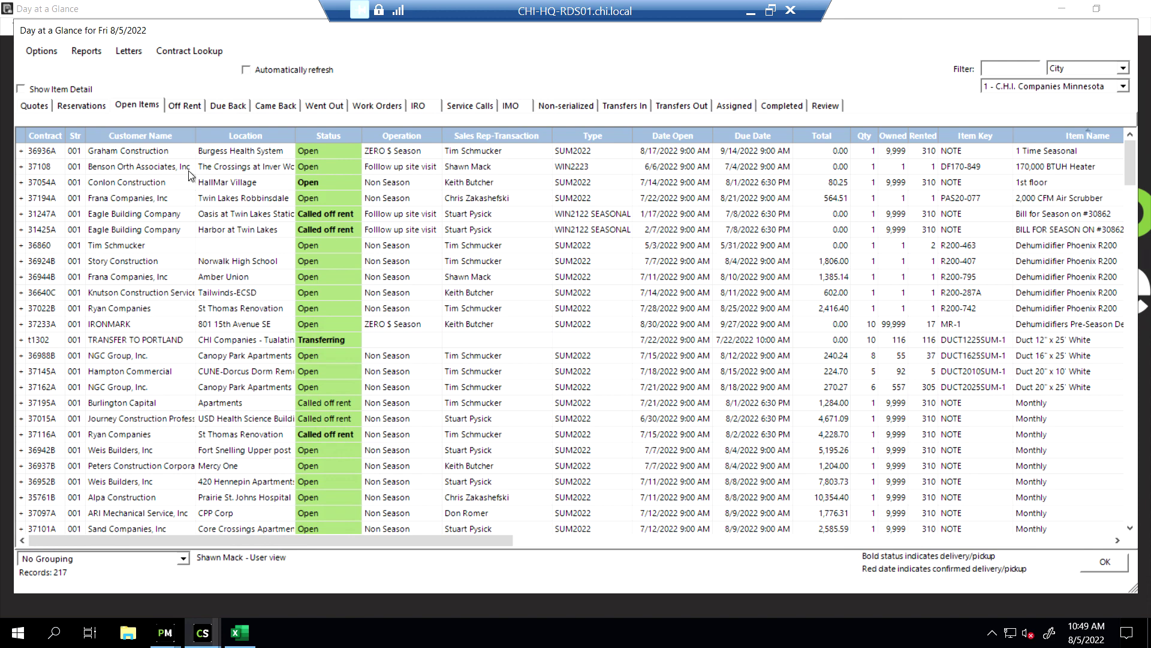
pyautogui.click(127, 135)
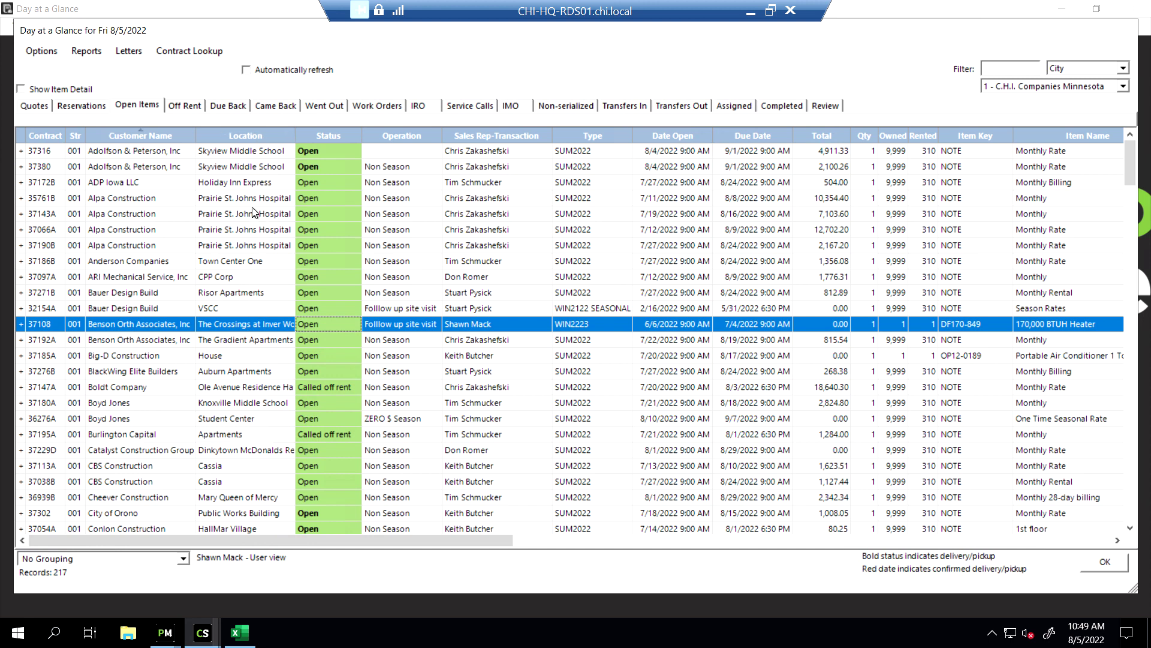
pyautogui.rightClick(163, 325)
pyautogui.click(188, 366)
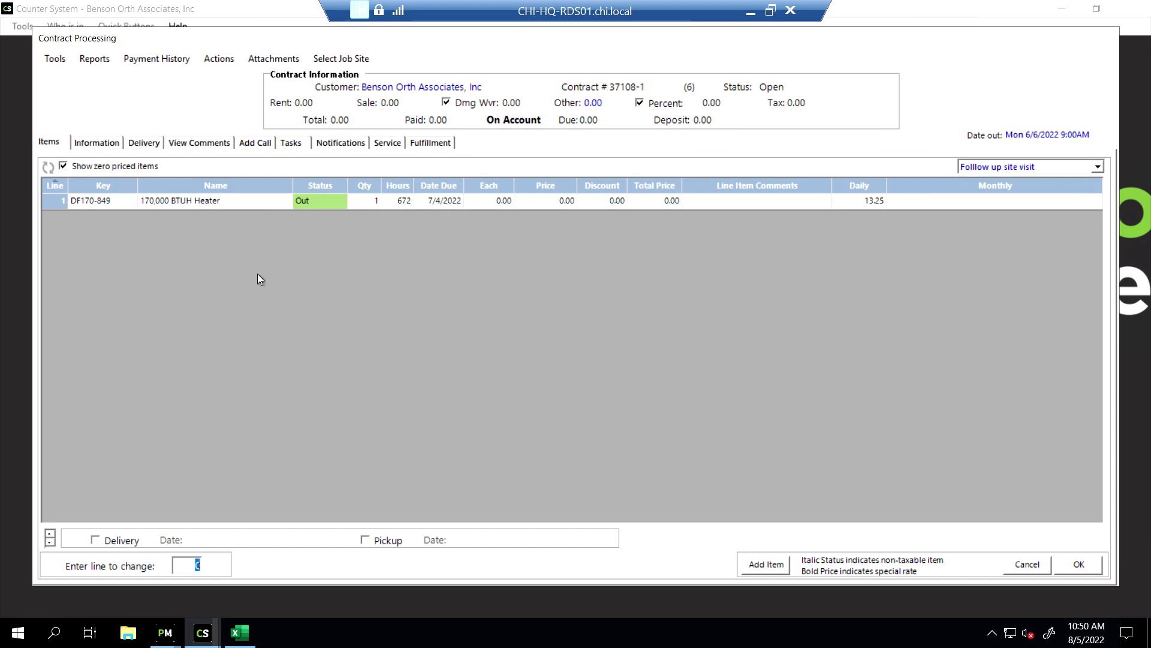
pyautogui.click(215, 202)
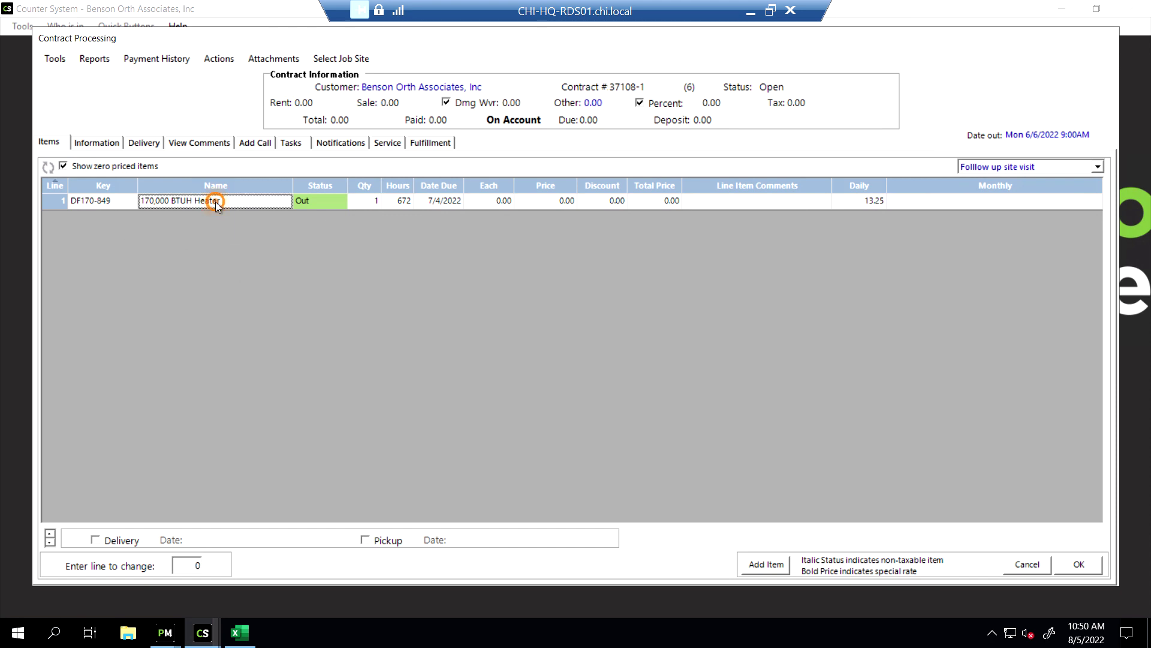
pyautogui.rightClick(214, 201)
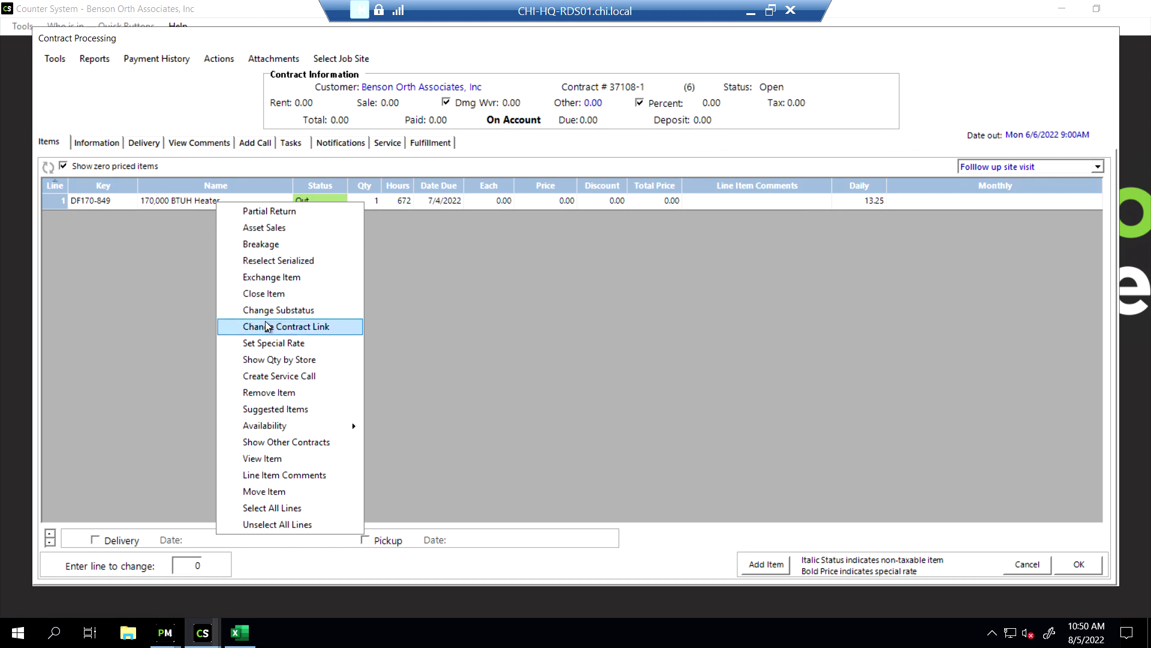
# Create service call r28131-1 for the 170,000 BTUH Heater and view it
pyautogui.click(291, 376)
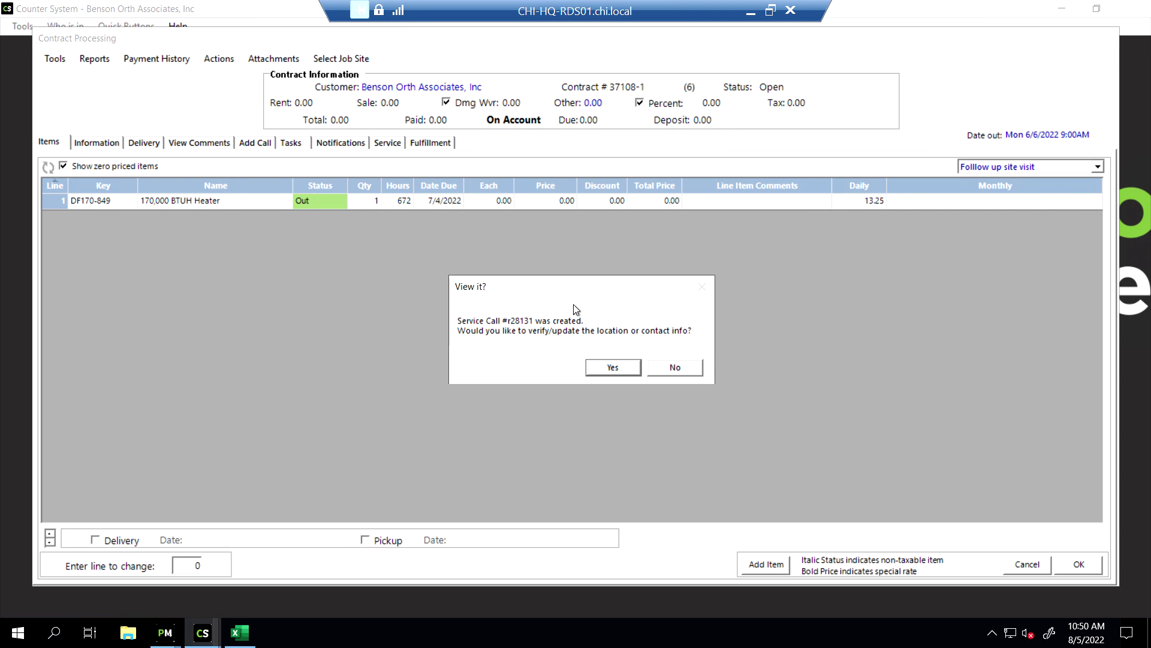
pyautogui.click(606, 367)
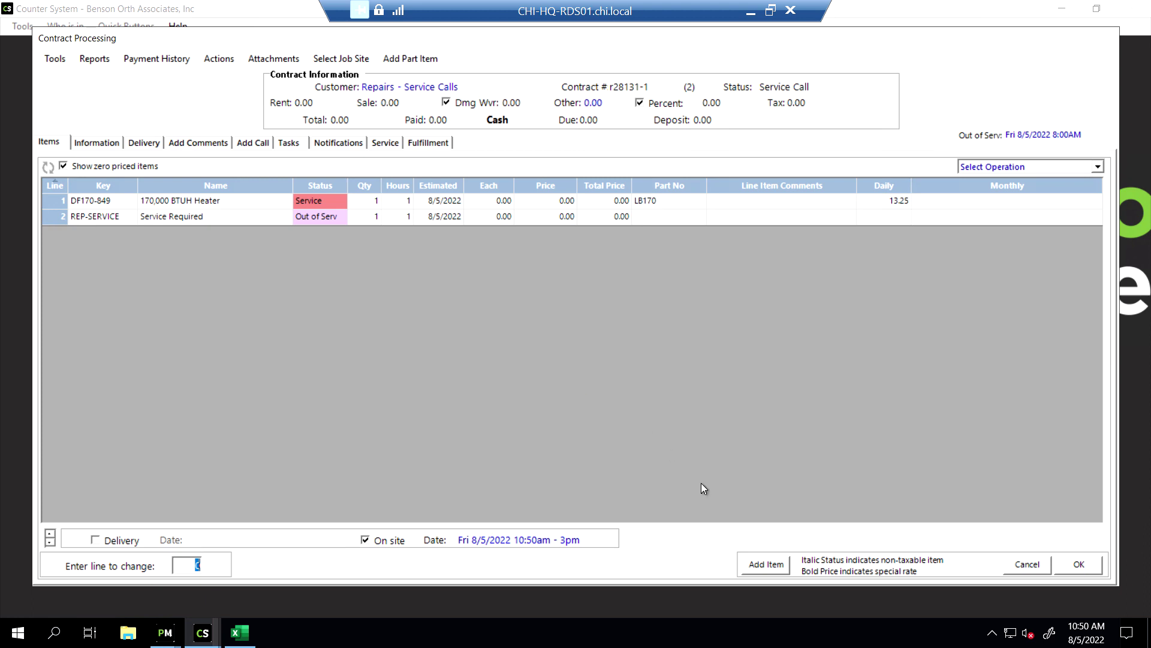
# Search for labor and add Labor - Drive Time DEL Tracking at 1.00 hours, with its date and start time
pyautogui.click(768, 567)
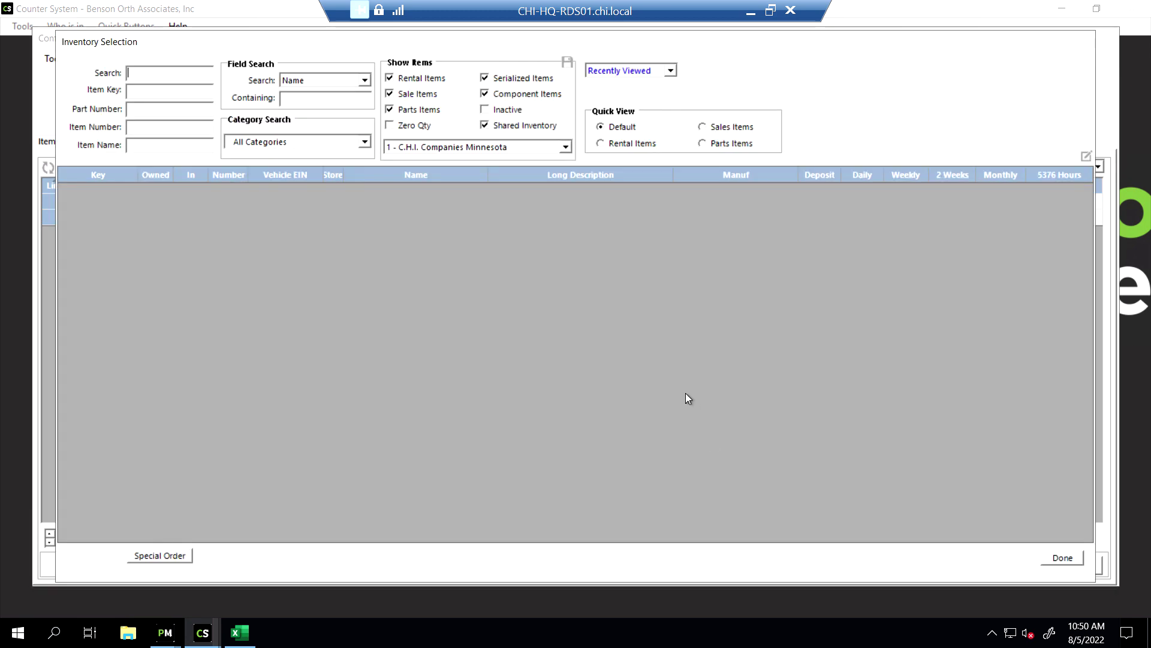
pyautogui.write('labor')
pyautogui.press('Return')
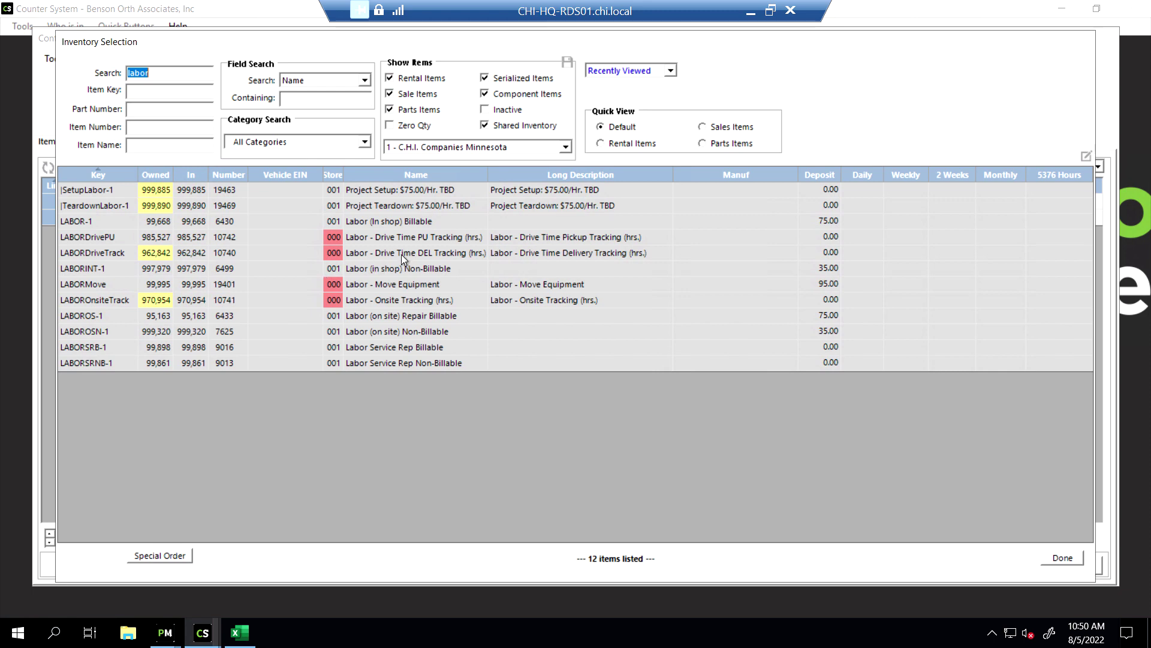
pyautogui.doubleClick(451, 254)
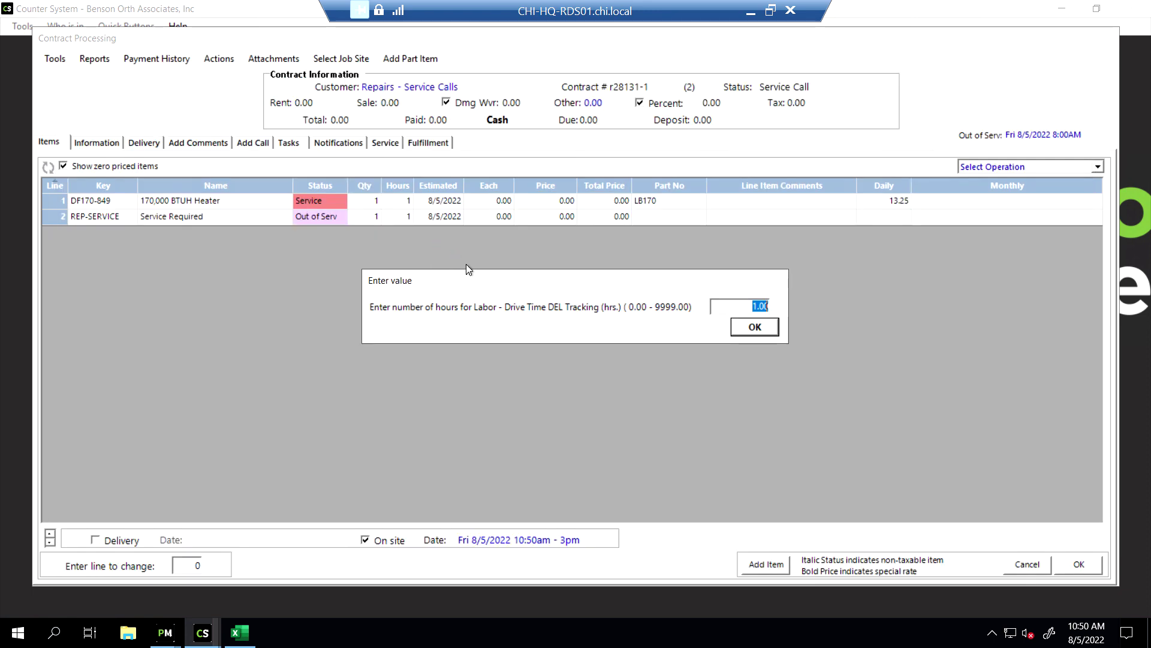
pyautogui.click(754, 328)
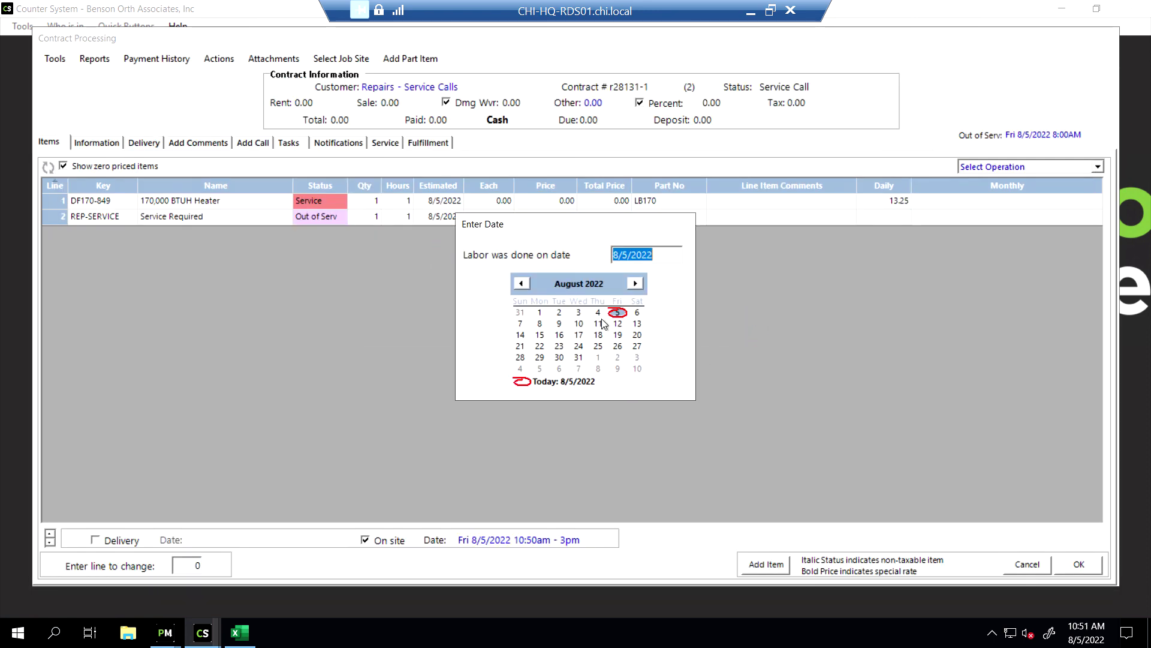
pyautogui.click(541, 325)
pyautogui.click(652, 334)
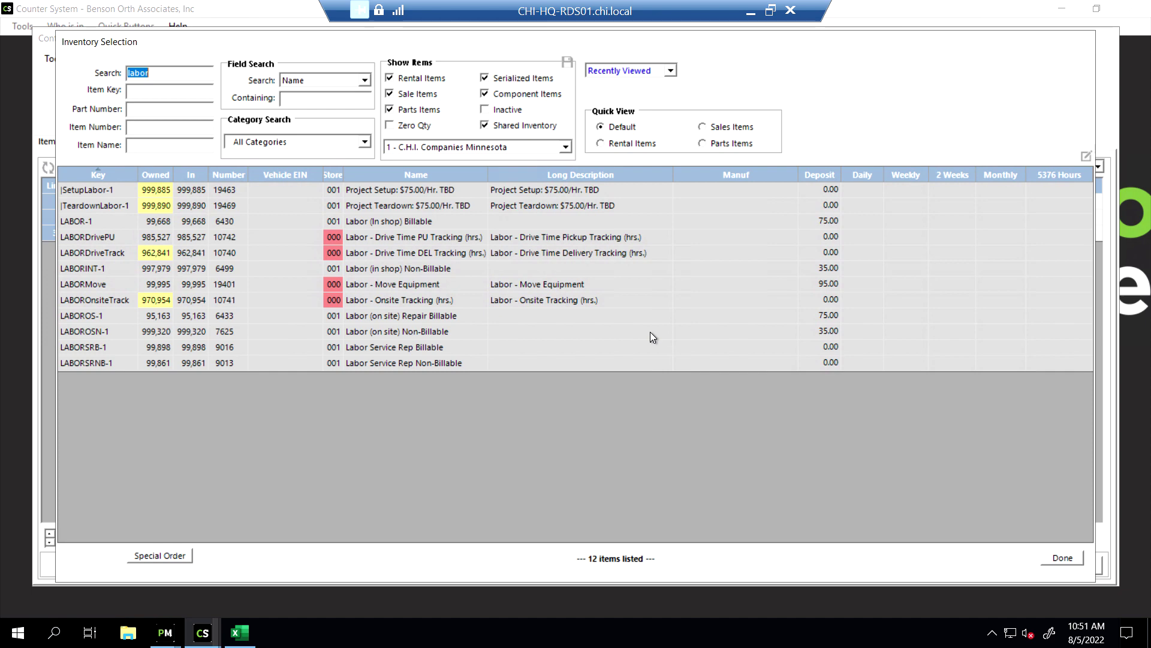
# Add Labor - Onsite Tracking at 1.00 hours starting 9:00AM, bringing the total to 80.00
pyautogui.doubleClick(422, 295)
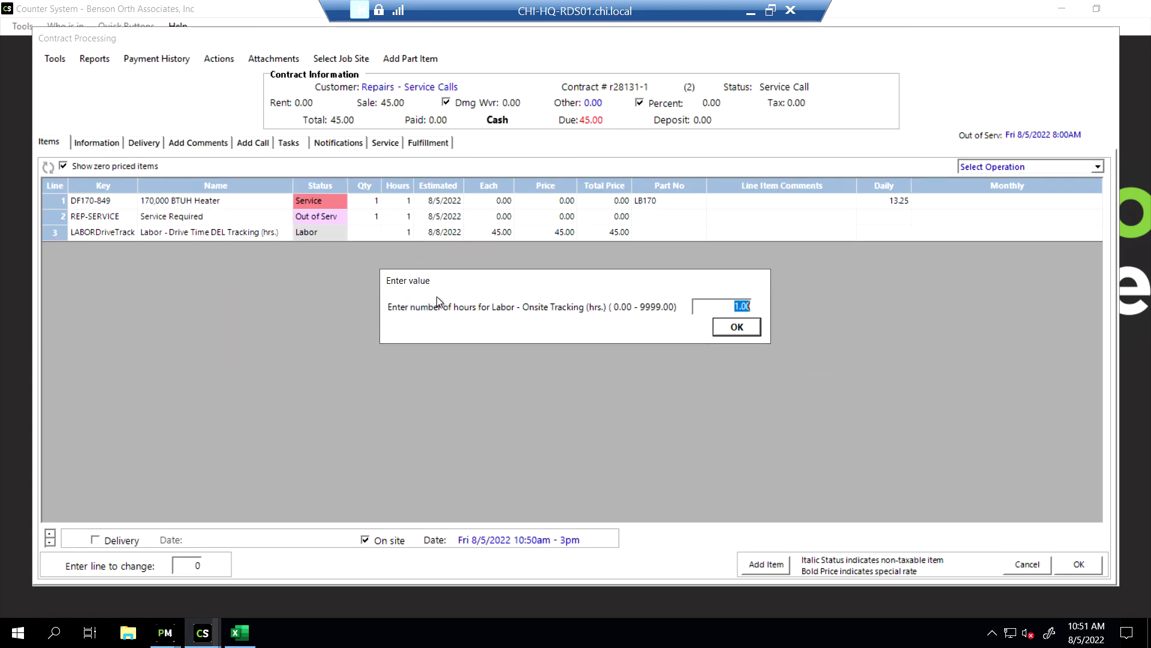
pyautogui.click(736, 325)
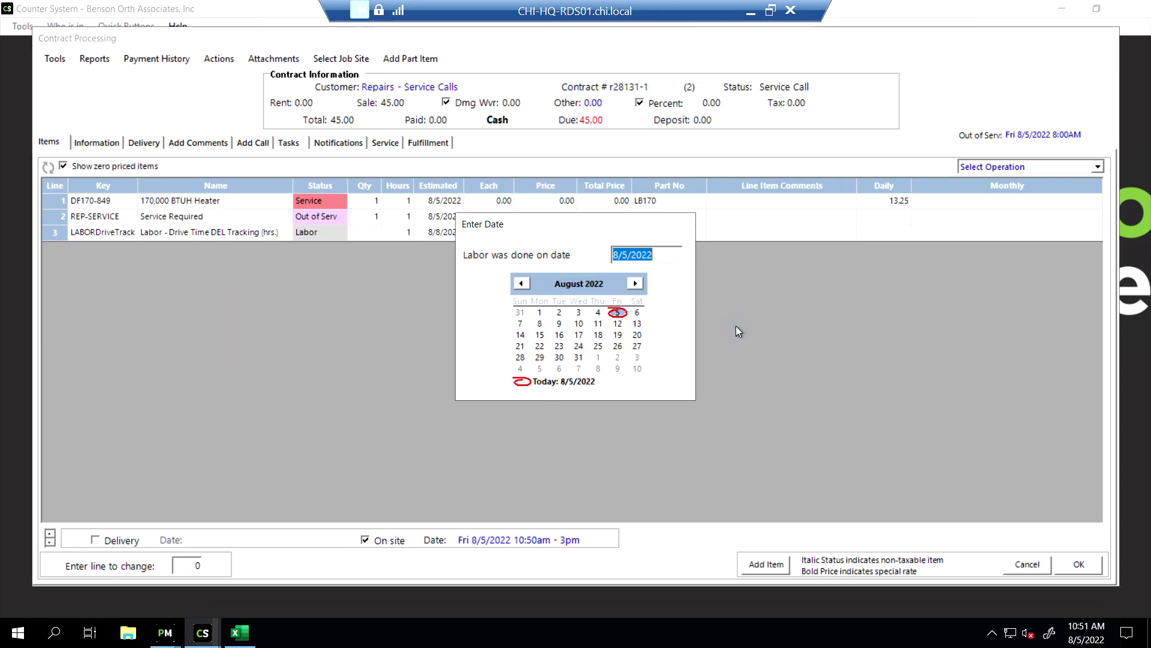
pyautogui.click(542, 322)
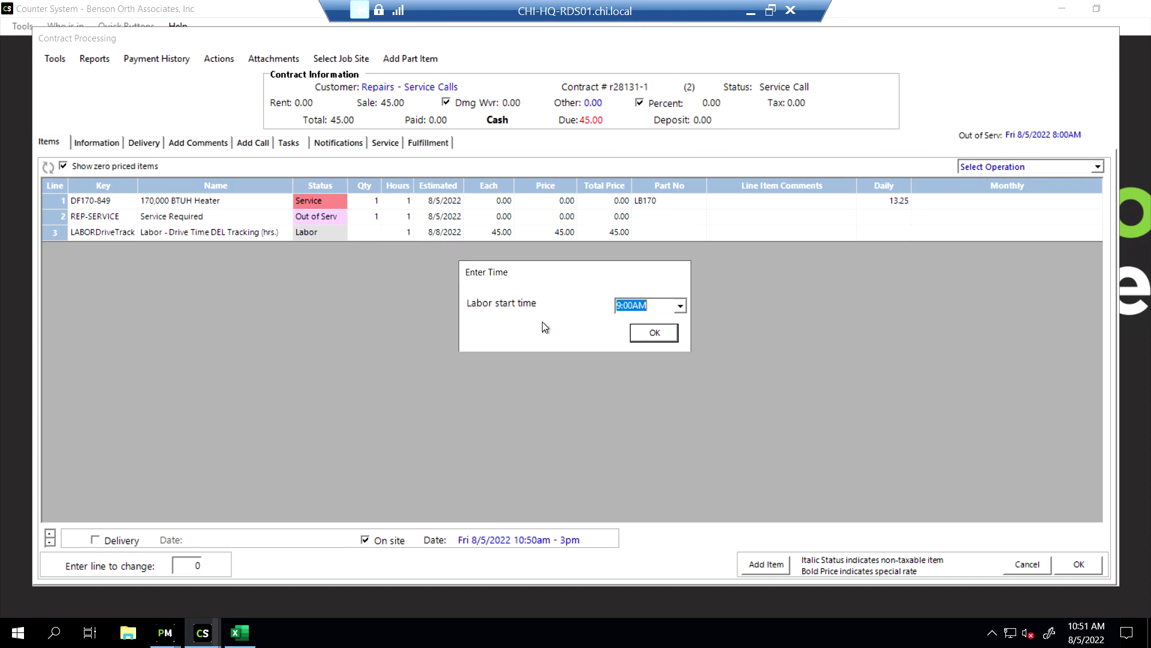
pyautogui.click(657, 337)
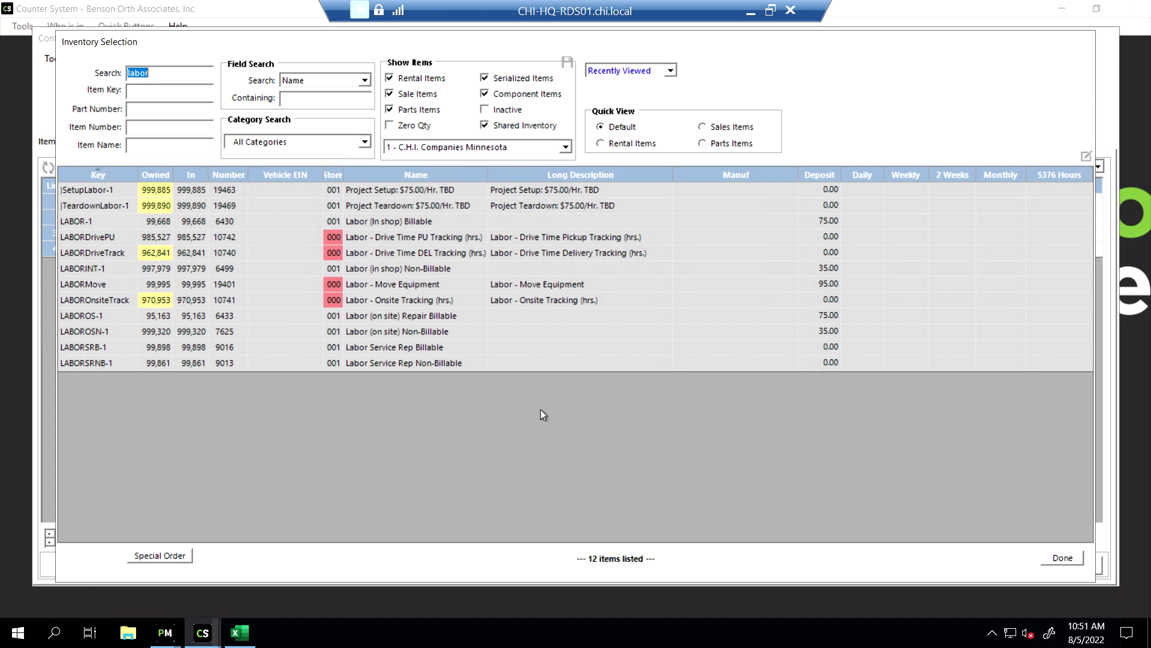
pyautogui.click(1059, 558)
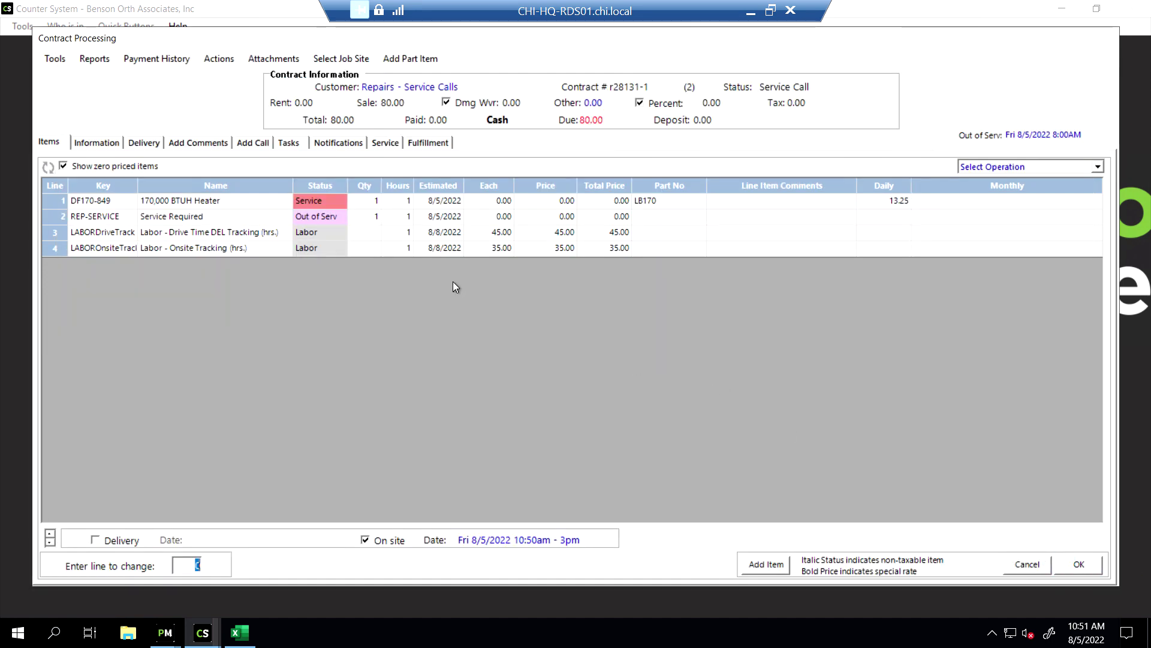
pyautogui.click(148, 144)
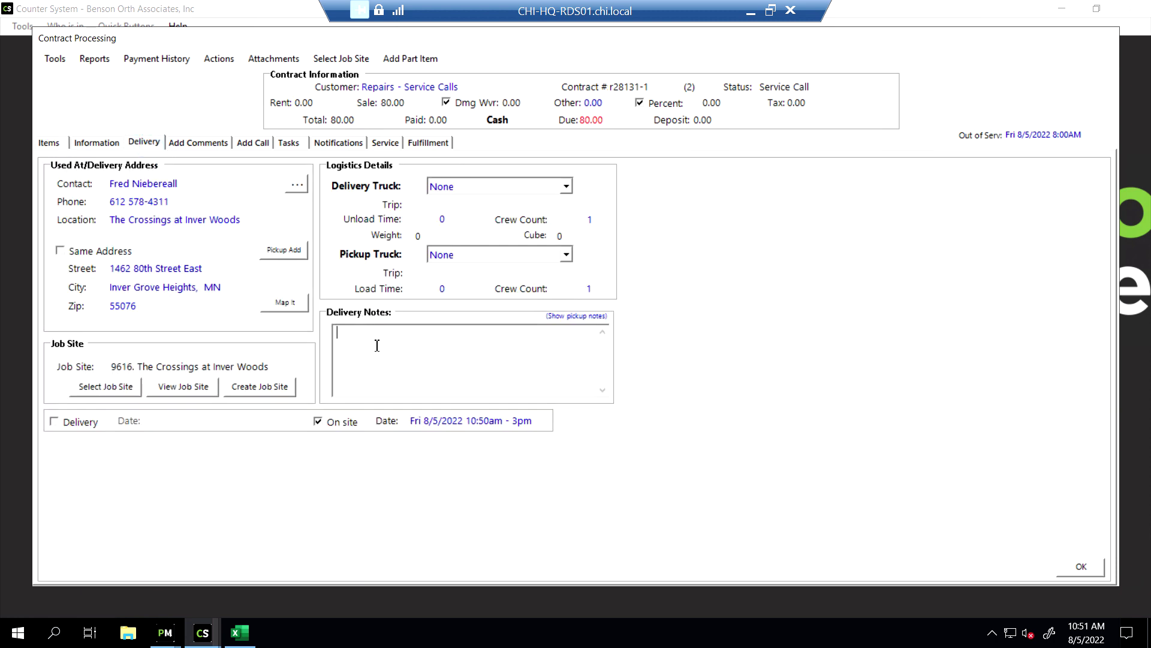
# Enter the delivery note 'Must be in by 9:00 am. Talk to Greg.', fixing the mistyped name
pyautogui.write('Must be in by 9:00 am.  T')
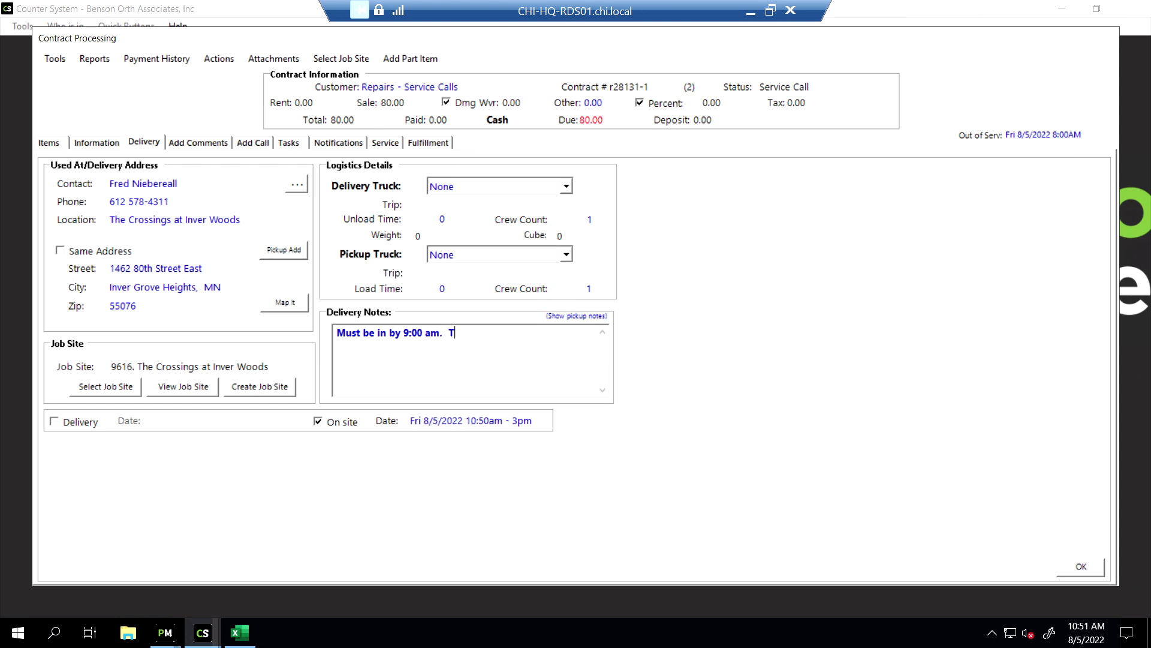
pyautogui.write('alk to gre')
pyautogui.press('BackSpace')
pyautogui.press('BackSpace')
pyautogui.press('BackSpace')
pyautogui.write('Greg.')
# Save the service call with job description 'Fan won't turn off.'
pyautogui.click(59, 143)
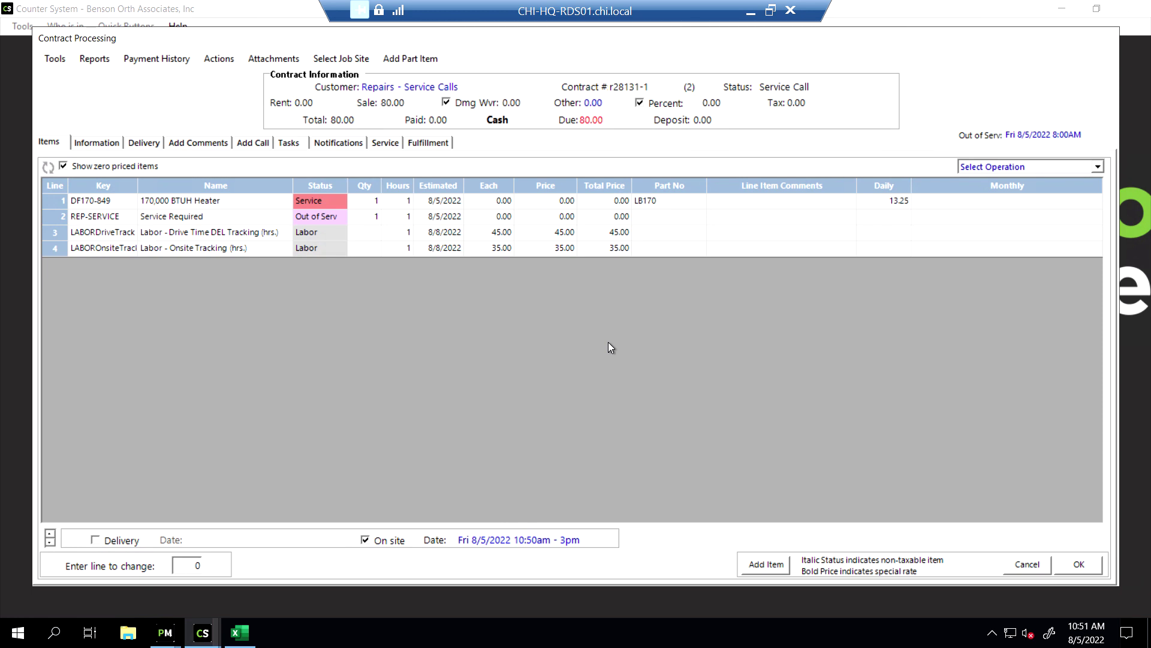
pyautogui.click(1073, 563)
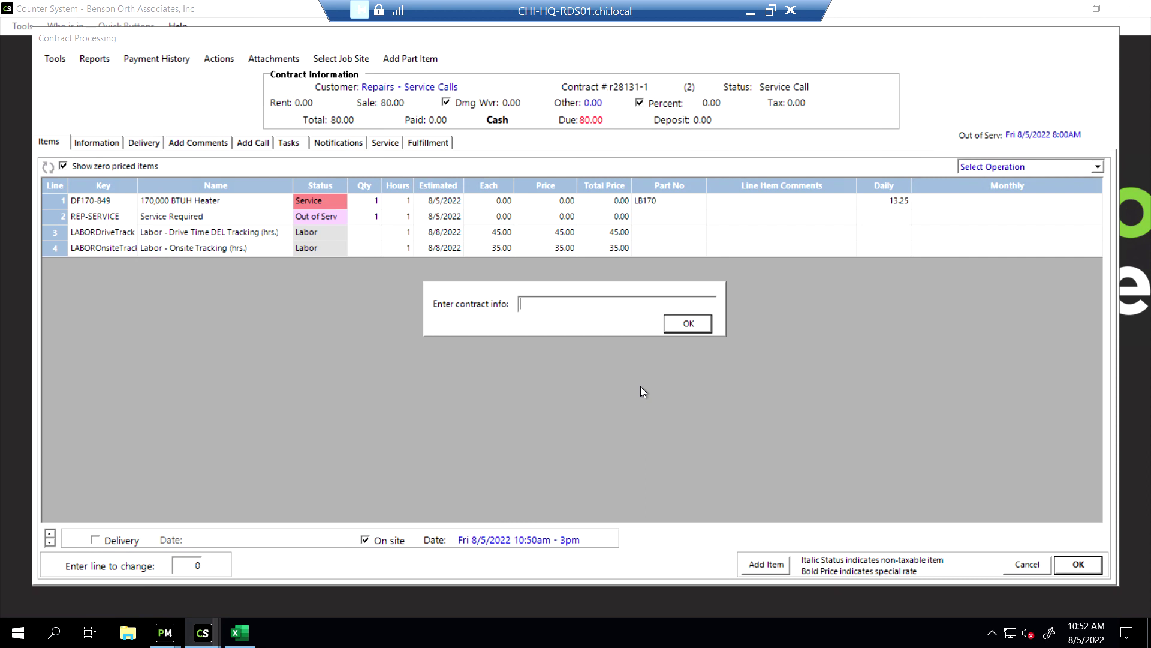
pyautogui.write("Fan won't turn off.")
pyautogui.click(702, 327)
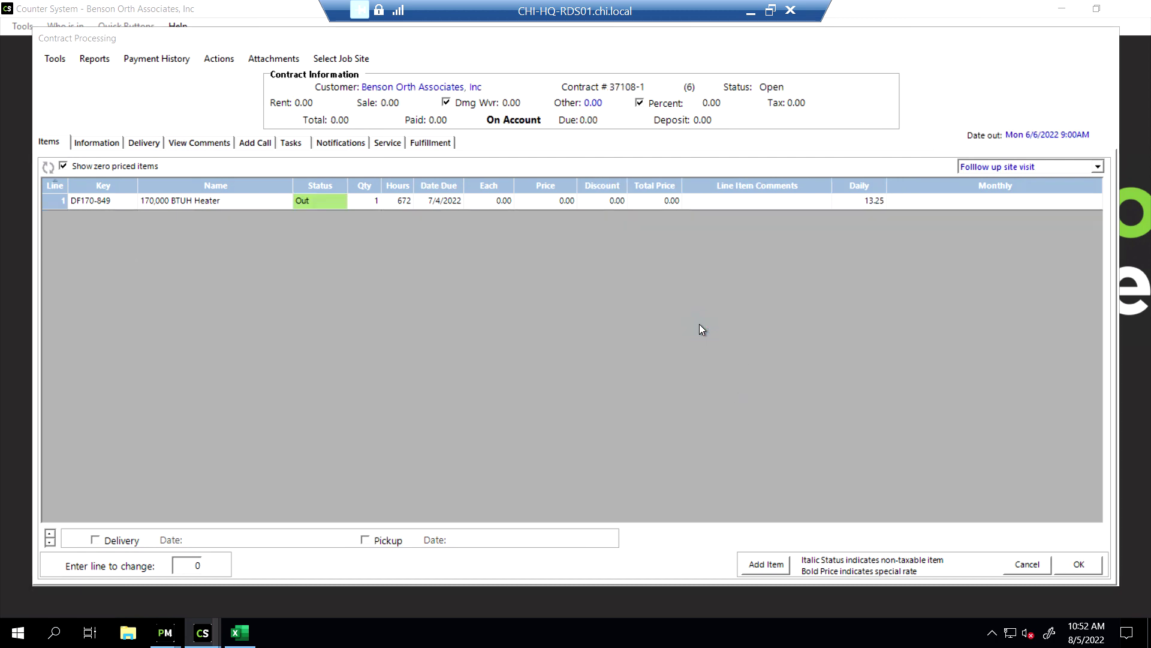
# Dismiss the message and generate the service-call contract with View on screen
pyautogui.click(695, 368)
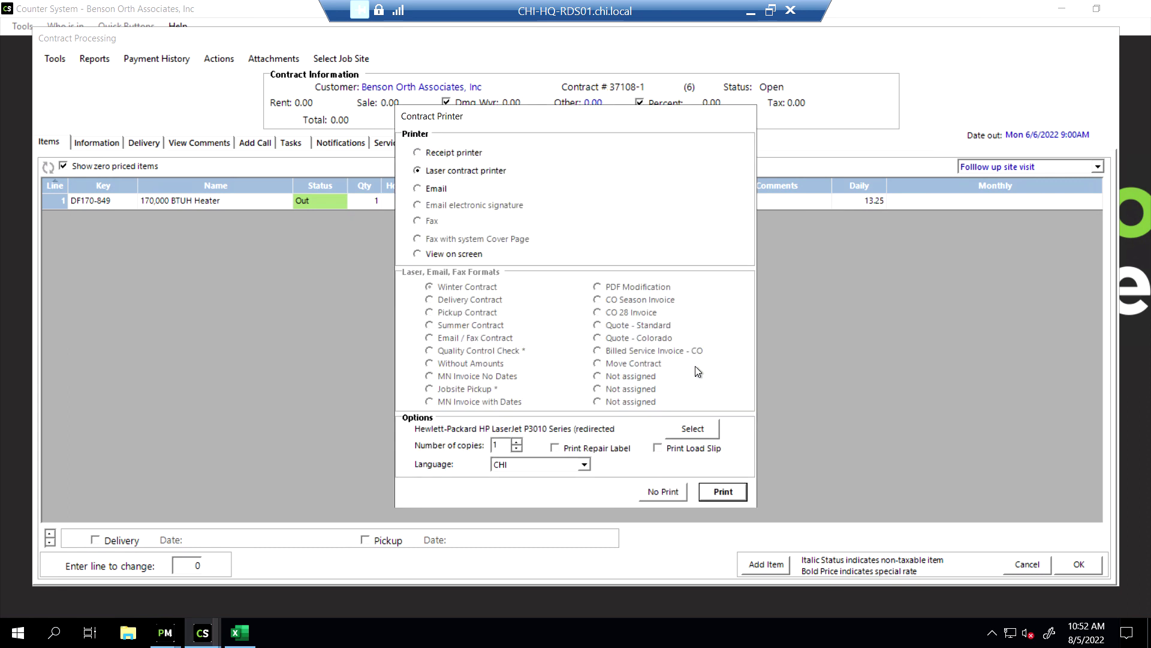
pyautogui.click(443, 254)
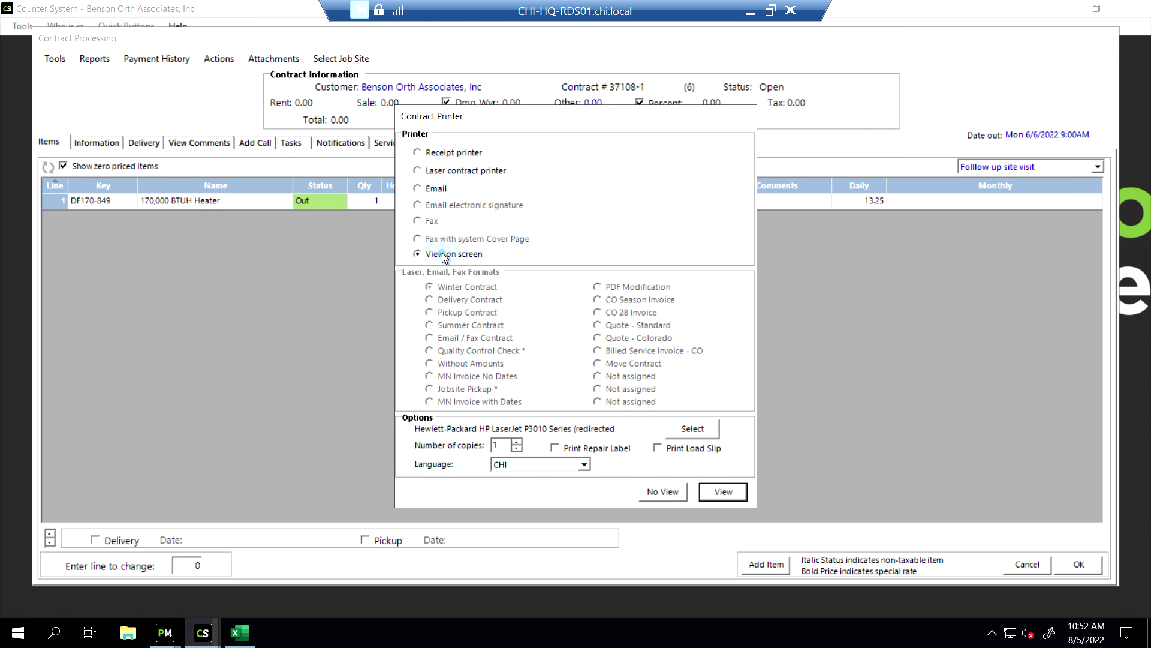
pyautogui.click(715, 494)
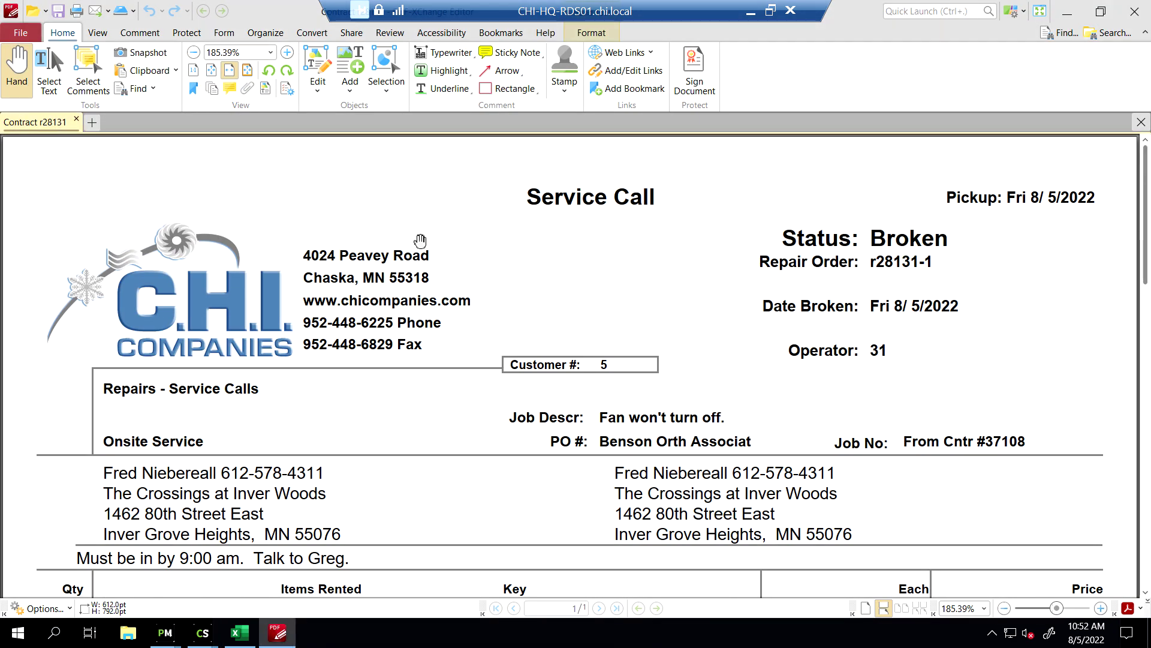
# Zoom the r28131 PDF to 100%, then 125%, and scroll down to the heater and labor lines
pyautogui.click(197, 54)
pyautogui.click(196, 54)
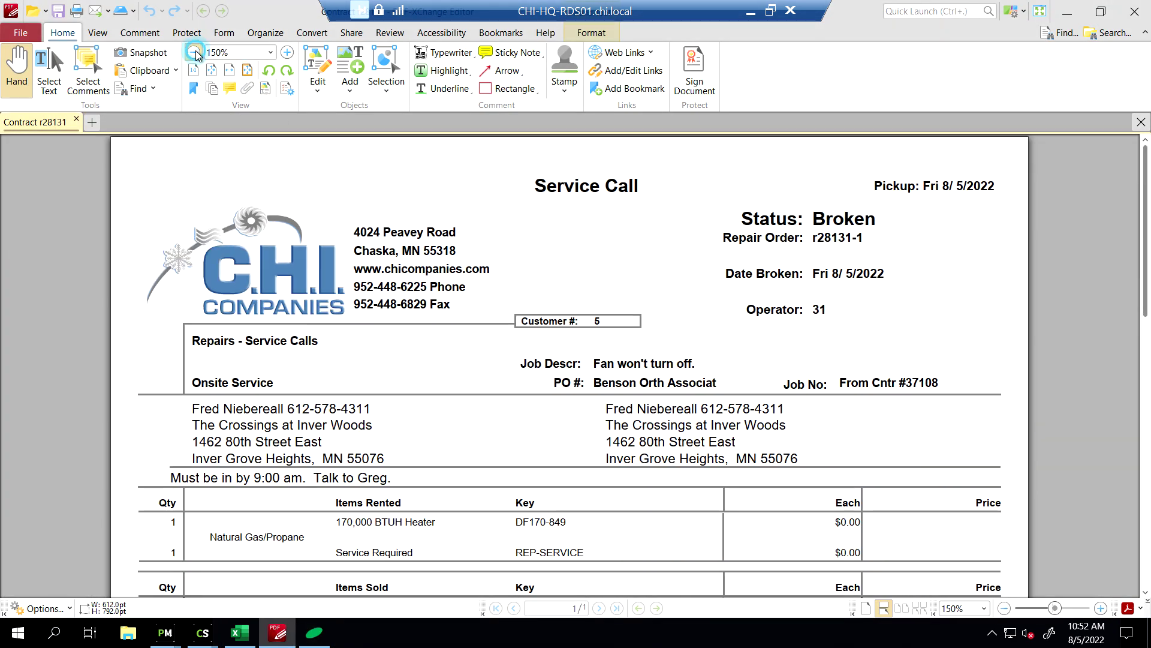
pyautogui.click(196, 54)
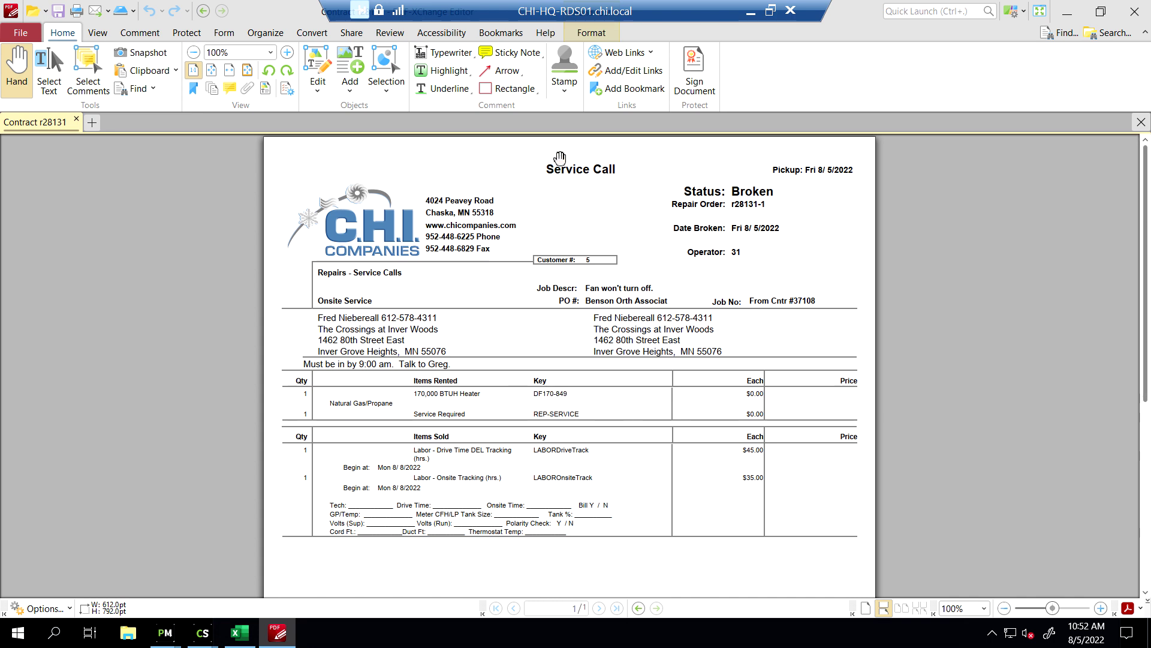
pyautogui.click(287, 54)
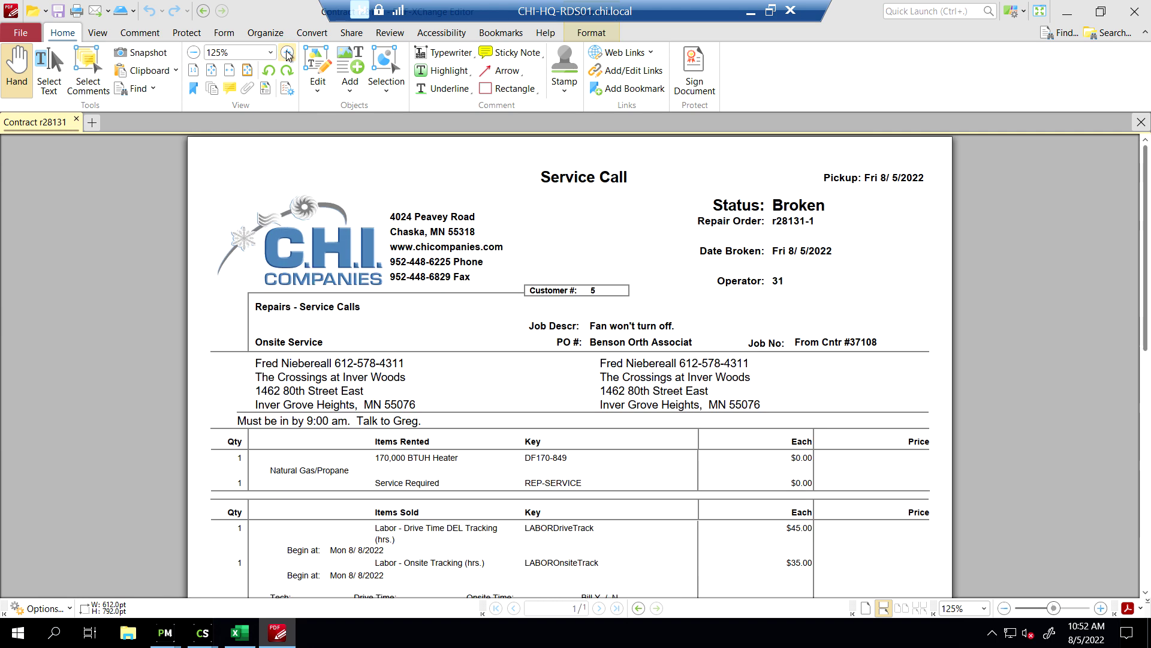
pyautogui.moveTo(1147, 214); pyautogui.dragTo(1148, 282)
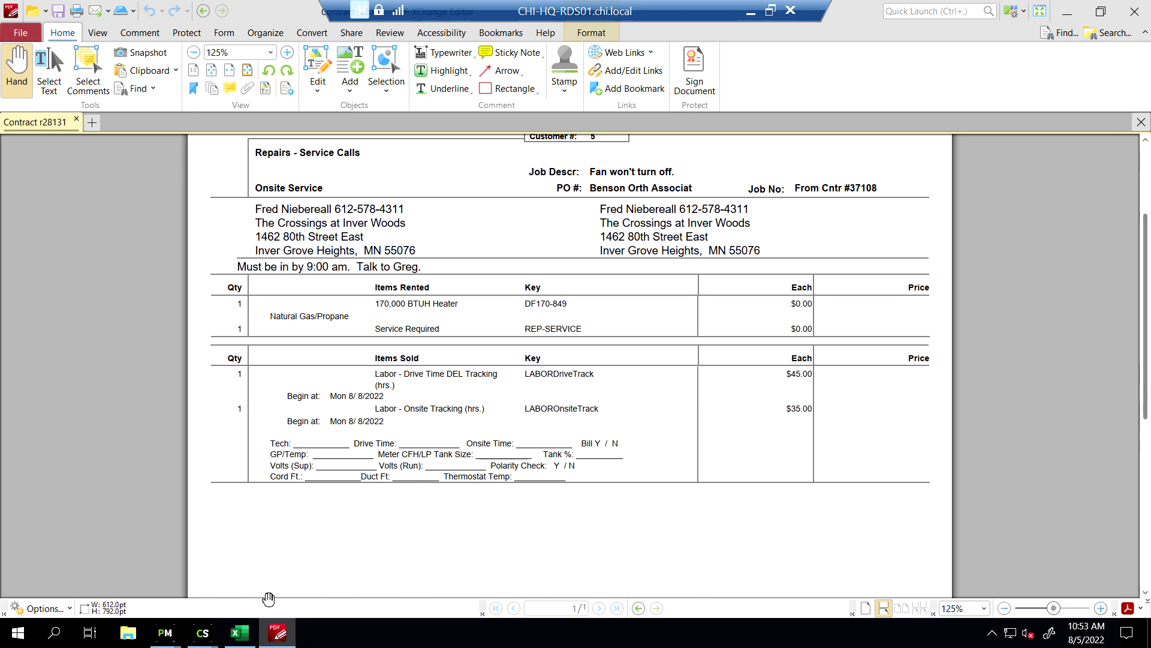
# Check the Manifold Pressure spreadsheet in Excel, then minimize it to return to the contract
pyautogui.click(246, 632)
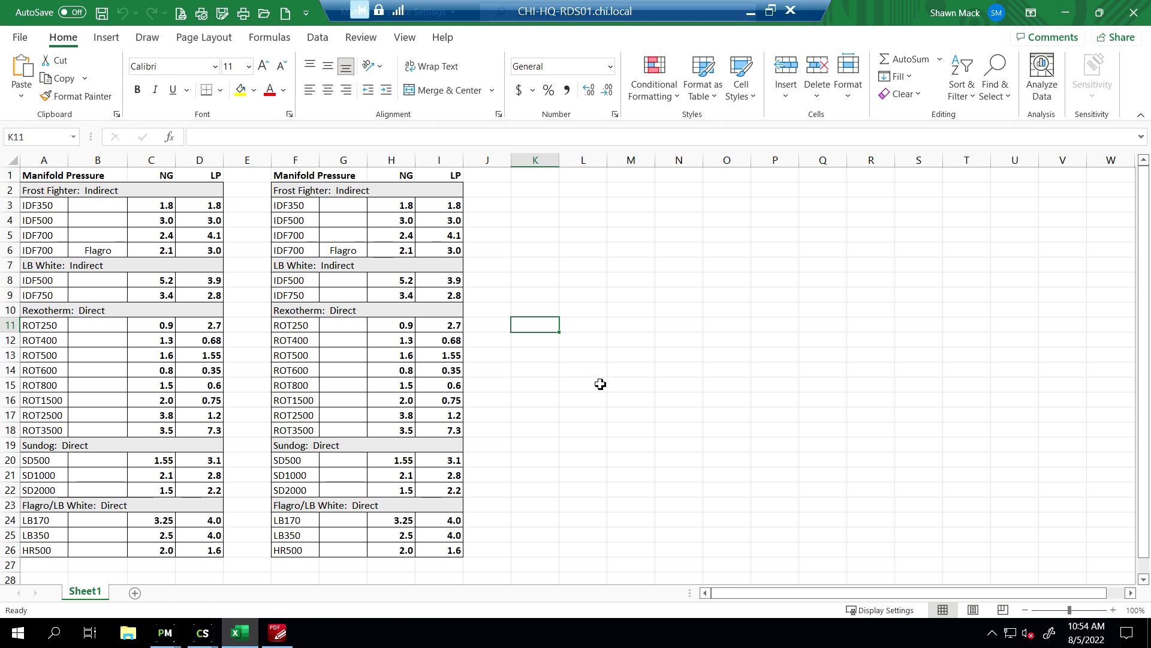
pyautogui.click(1066, 16)
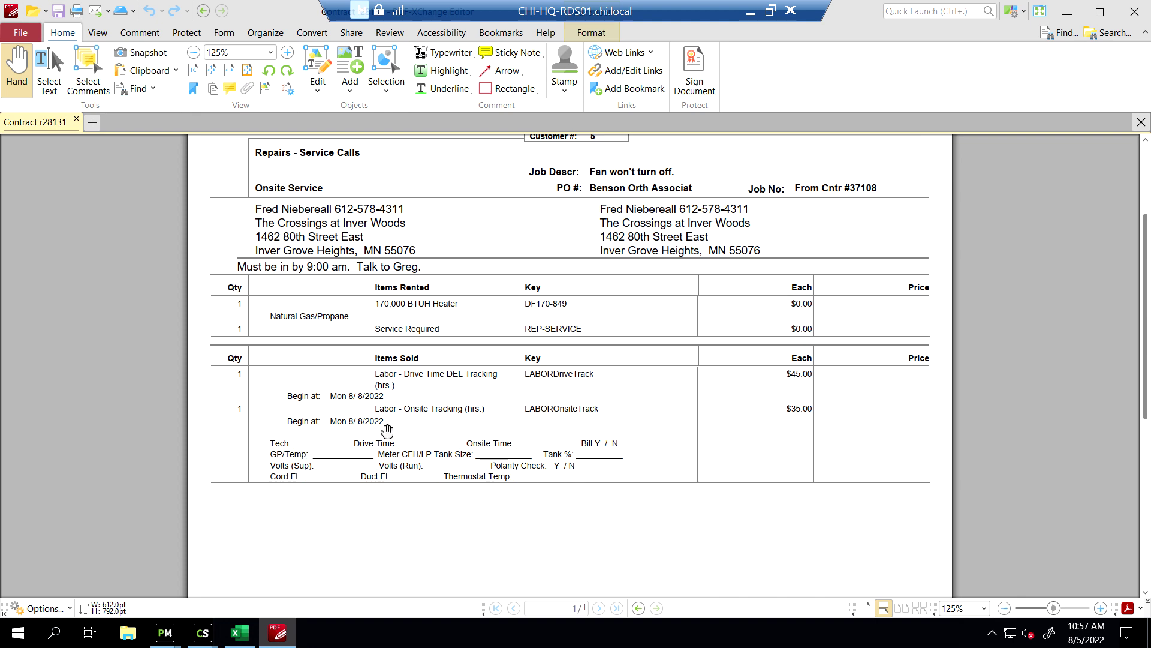
# Minimize the contract PDF and finish editing contract 37108-1 to reach its payment options
pyautogui.click(278, 637)
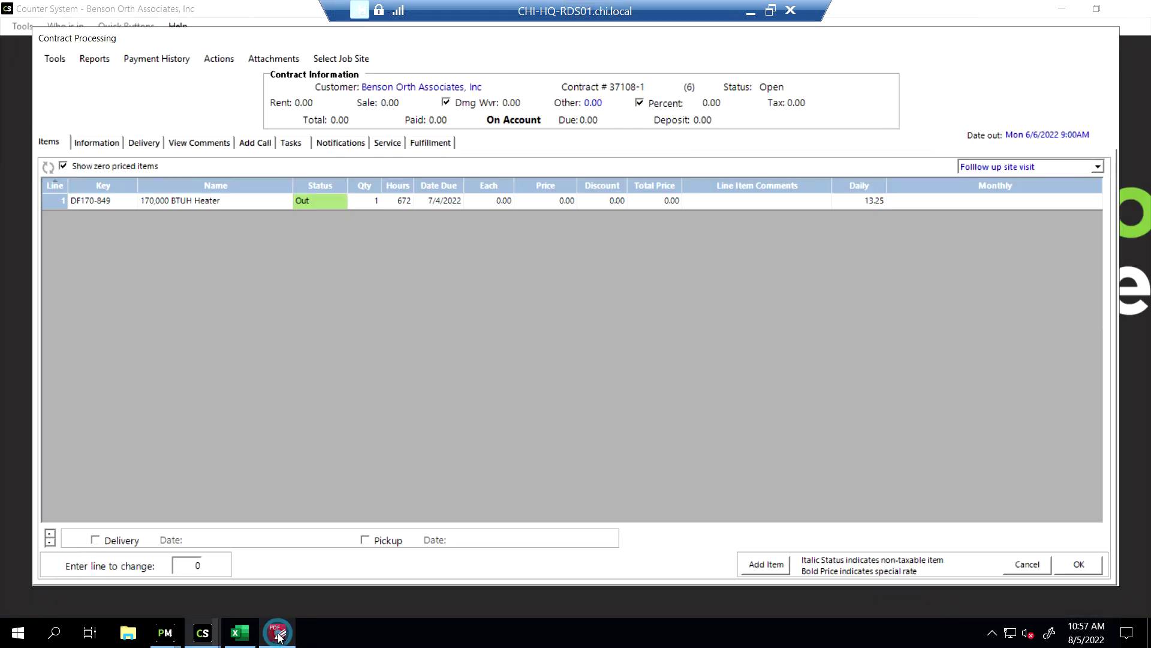
pyautogui.click(274, 634)
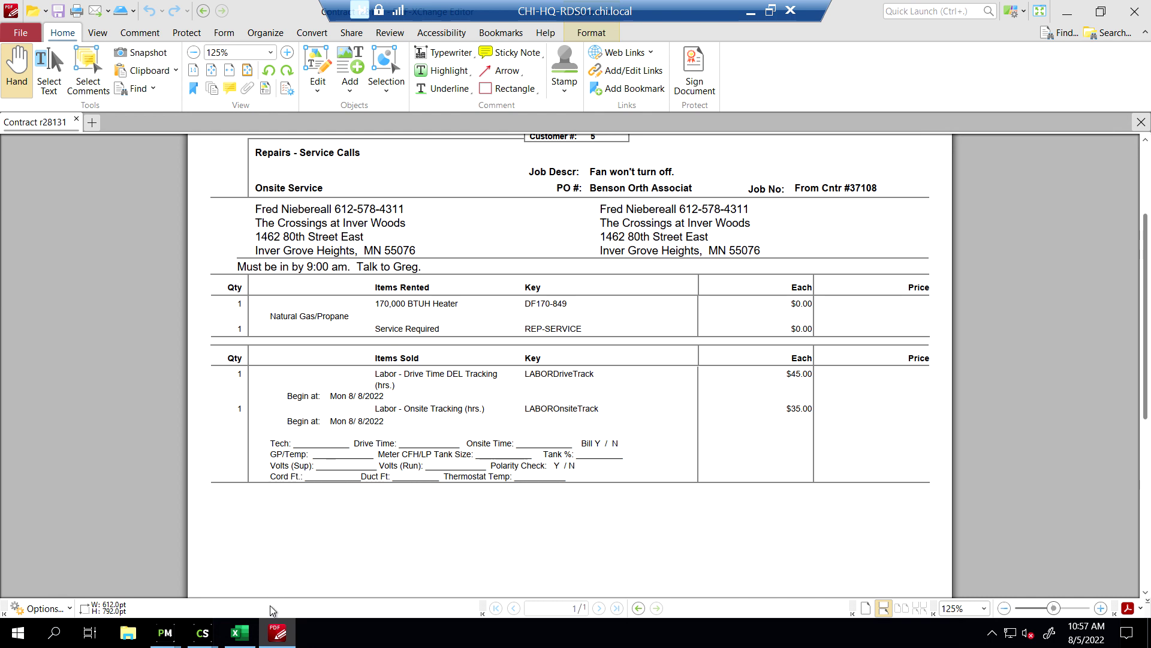
pyautogui.moveTo(204, 634)
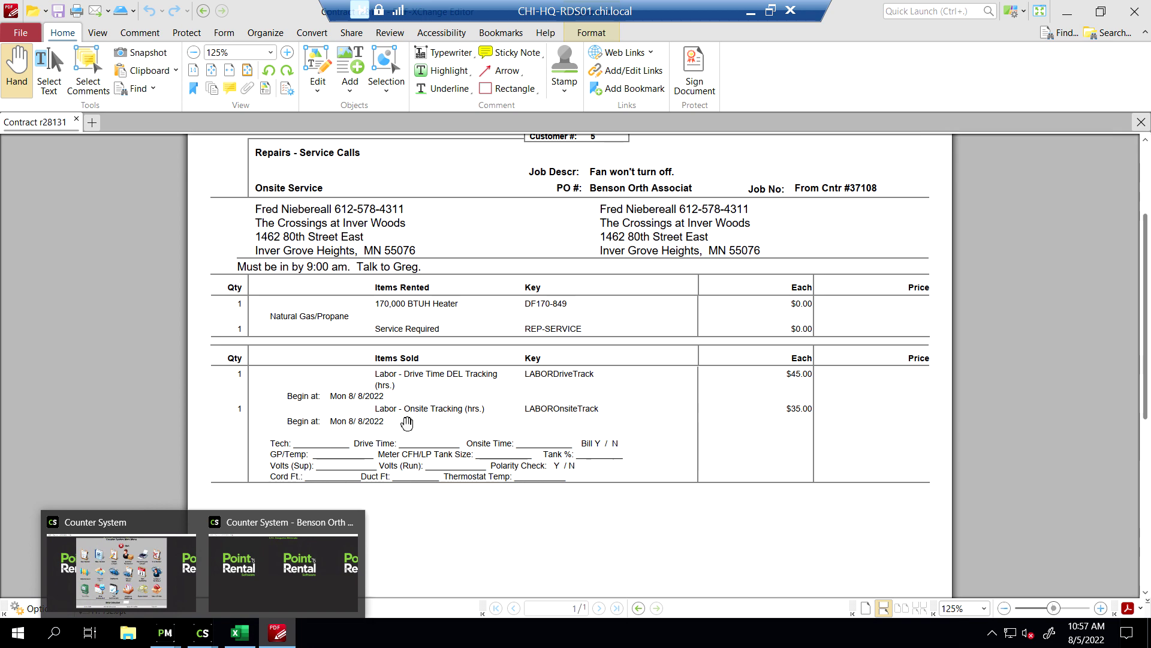
pyautogui.click(1064, 13)
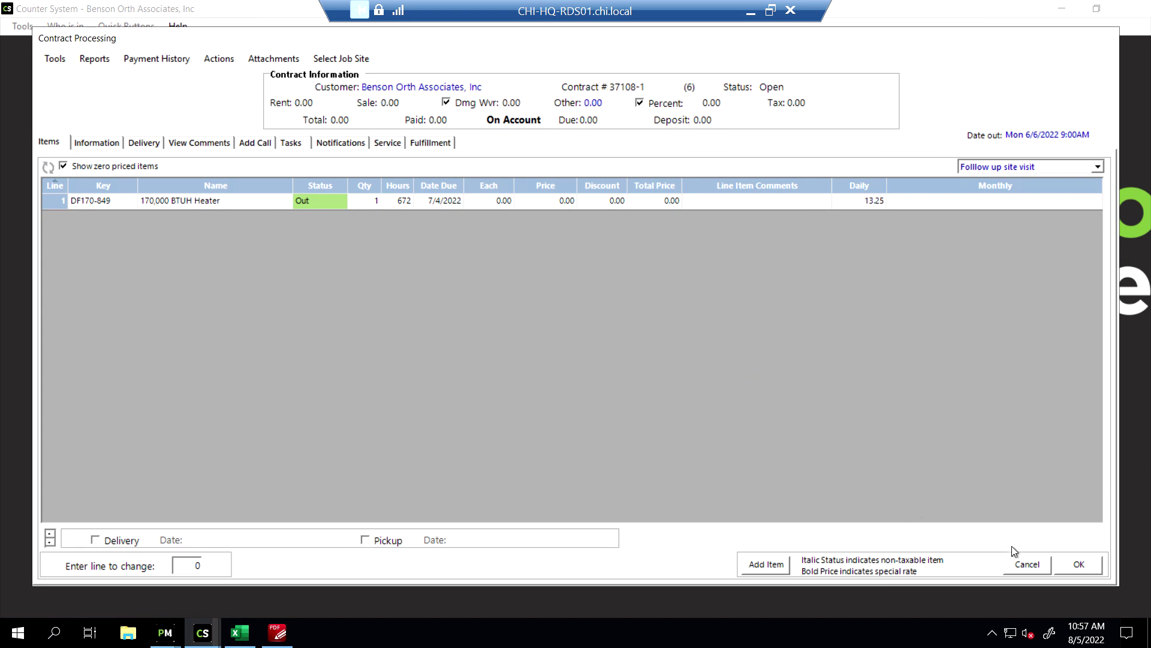
pyautogui.click(1077, 565)
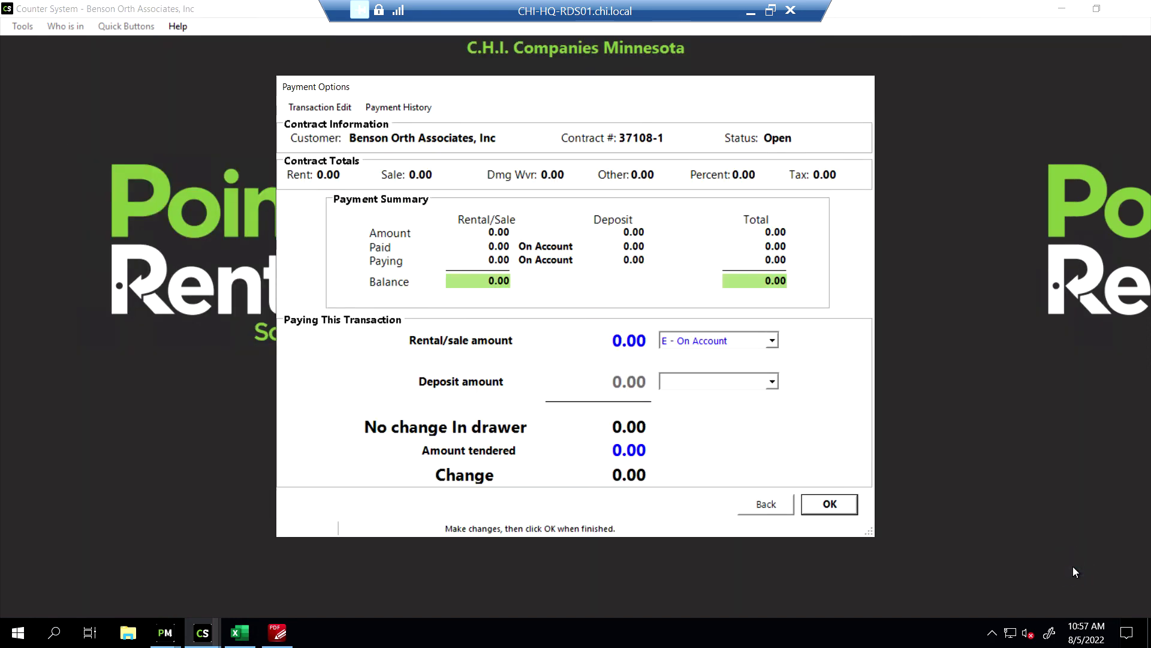
# Accept the 0.00 On Account payment and skip reprinting. Then show Day at a Glance's six service calls, including r28131
pyautogui.click(842, 500)
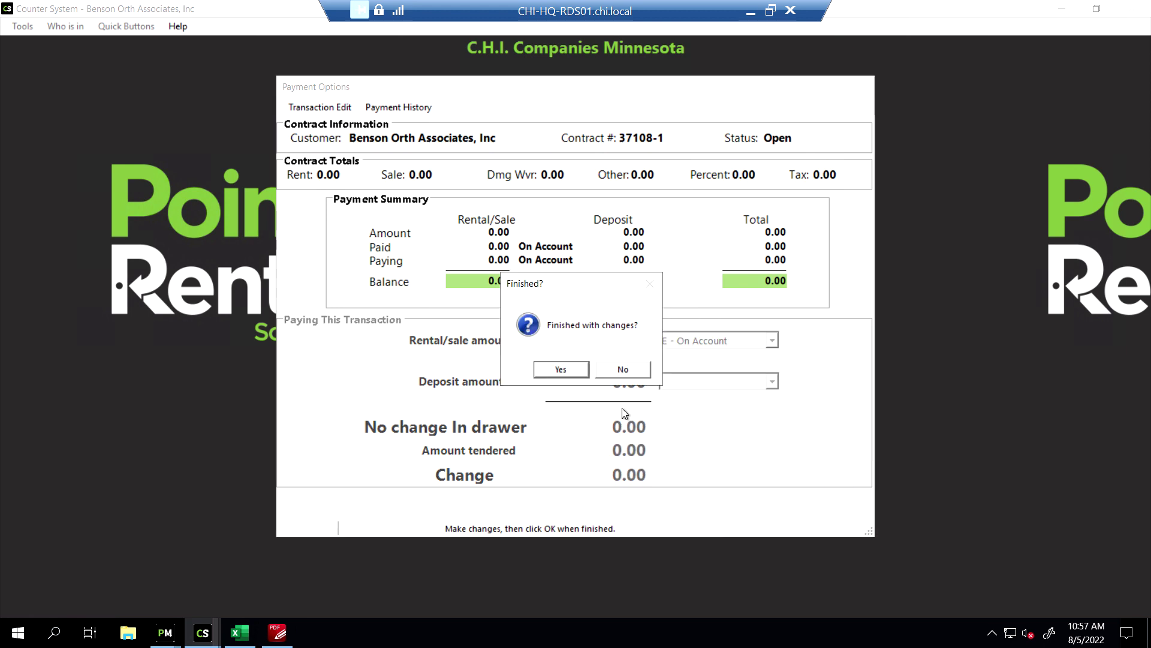
pyautogui.click(562, 368)
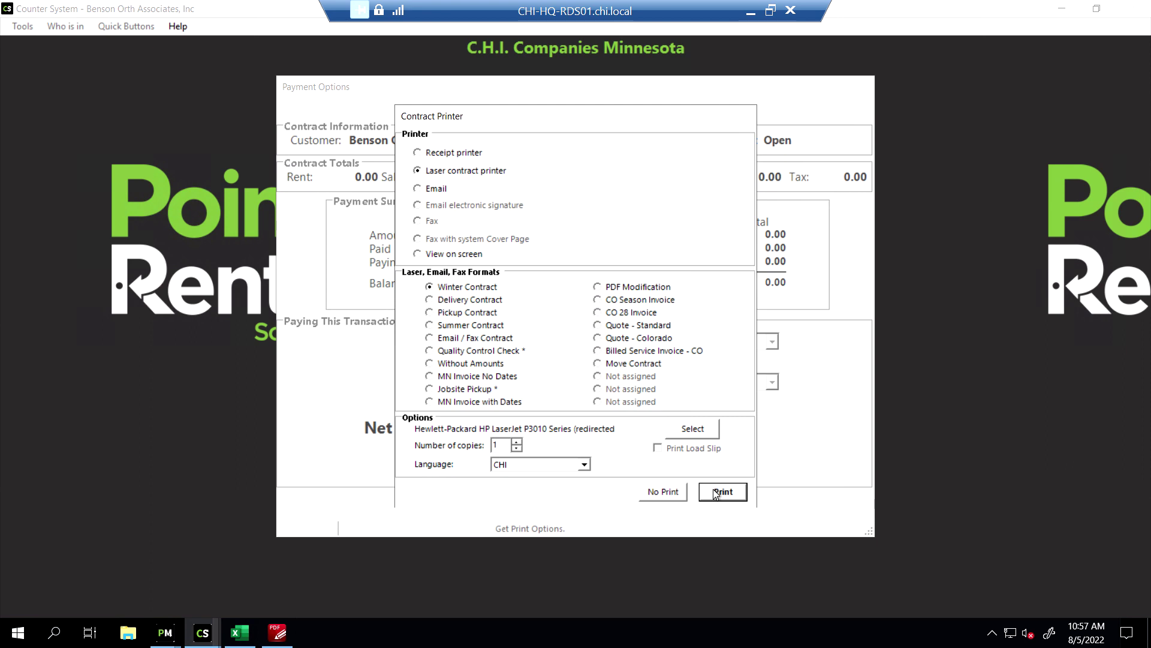
pyautogui.click(668, 495)
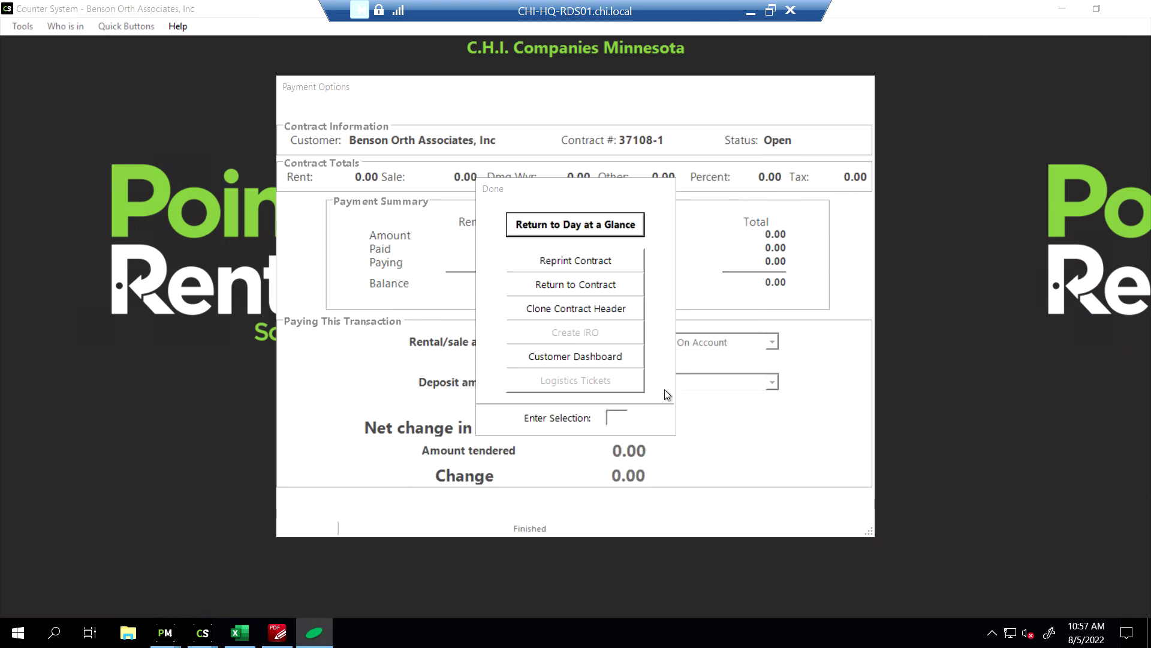
pyautogui.click(612, 228)
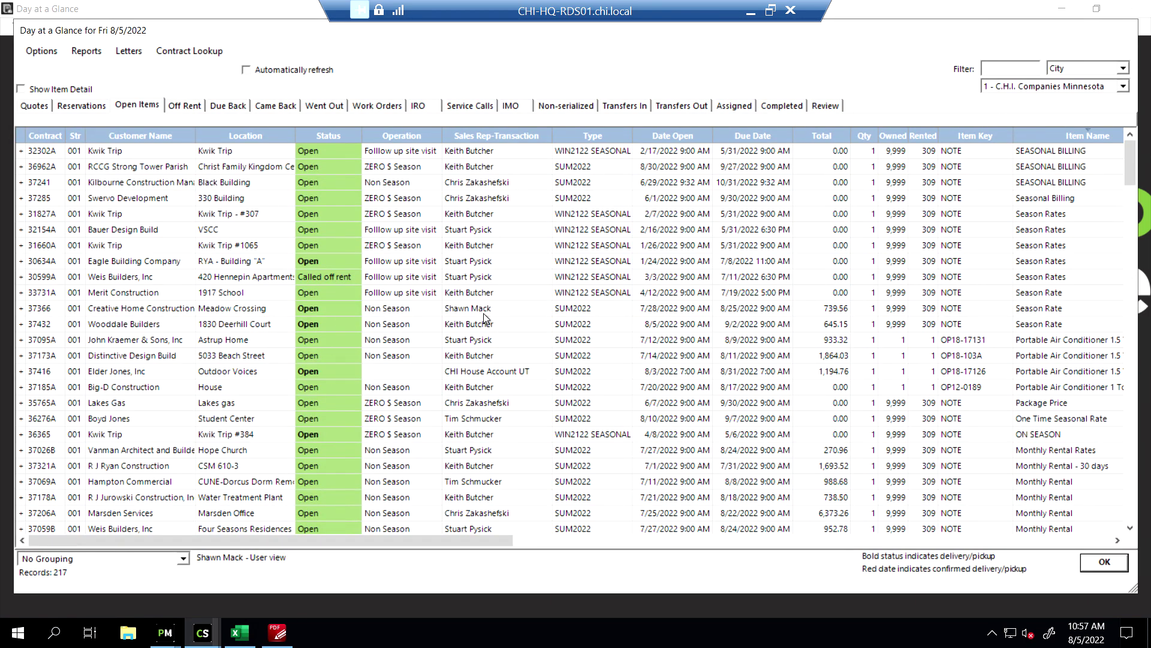
pyautogui.click(472, 106)
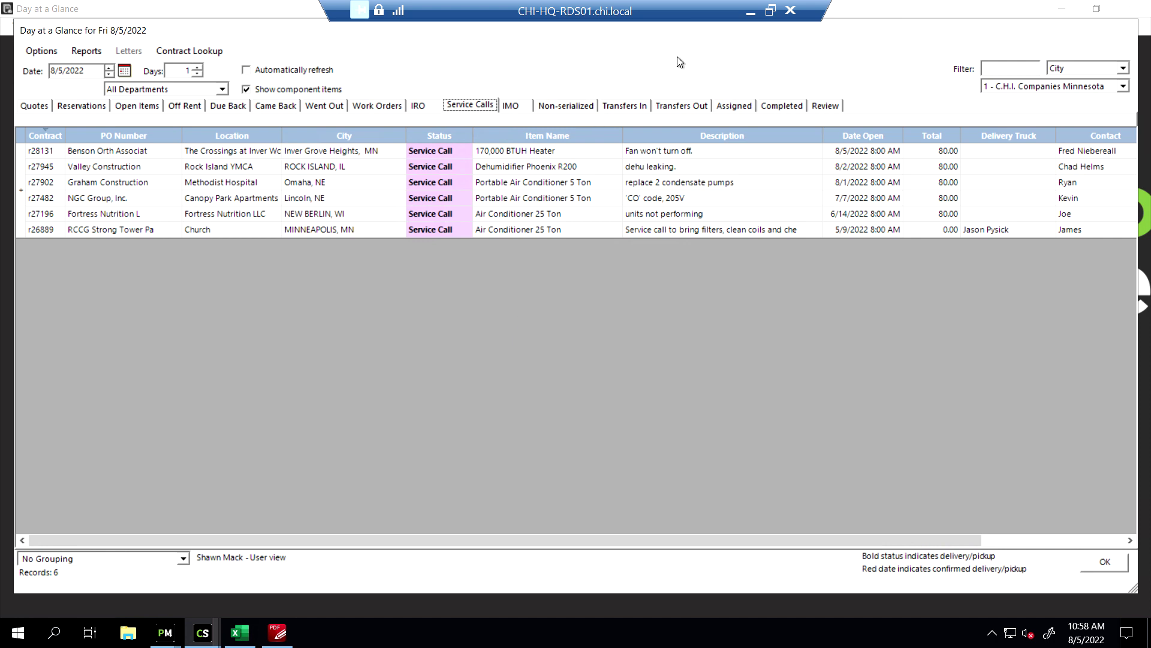
# Minimize the Point of Rental remote session to show the local Windows desktop
pyautogui.click(750, 11)
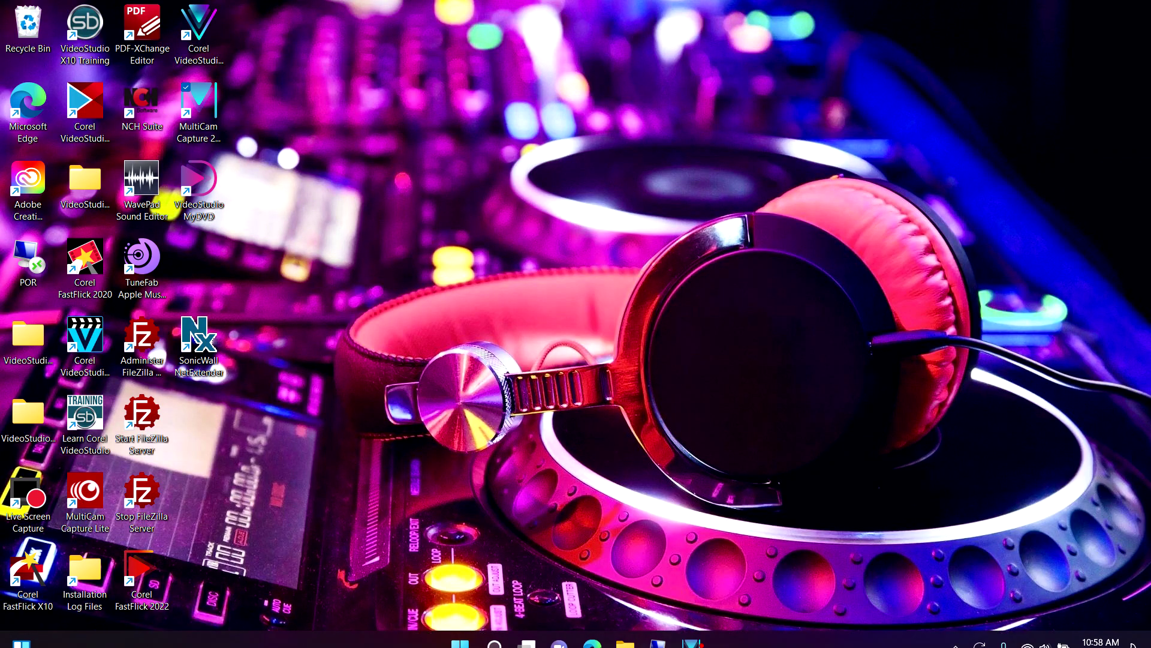